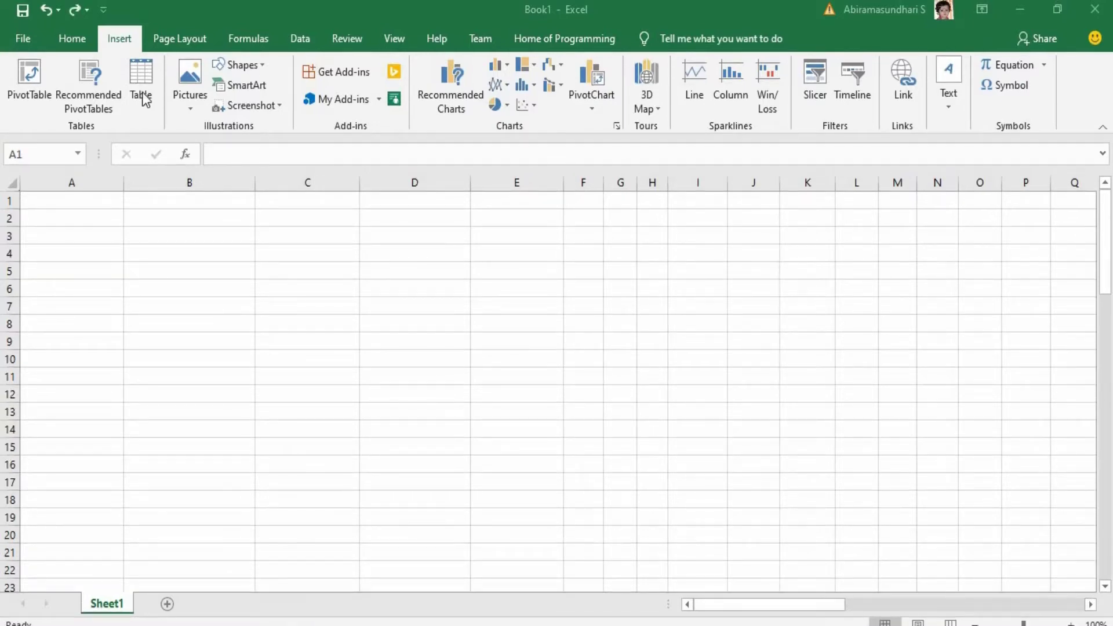
# Enter the values 12, 12, 10 and 40 in cells A1 to D1.
pyautogui.click(98, 197)
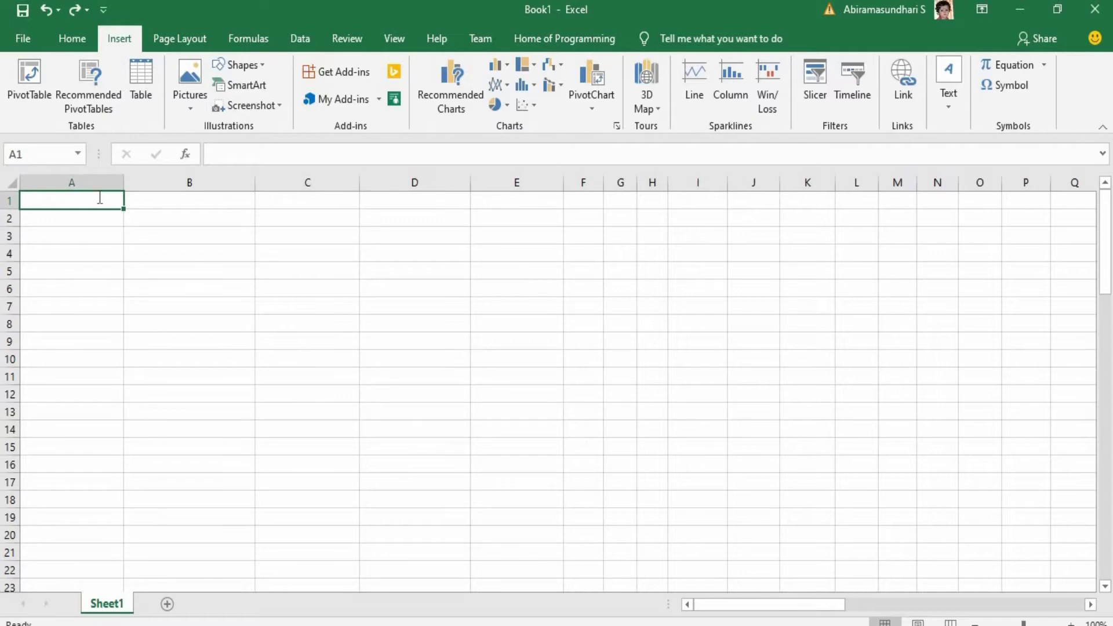
pyautogui.write('12')
pyautogui.press('Tab')
pyautogui.write('12')
pyautogui.press('Tab')
pyautogui.write('10')
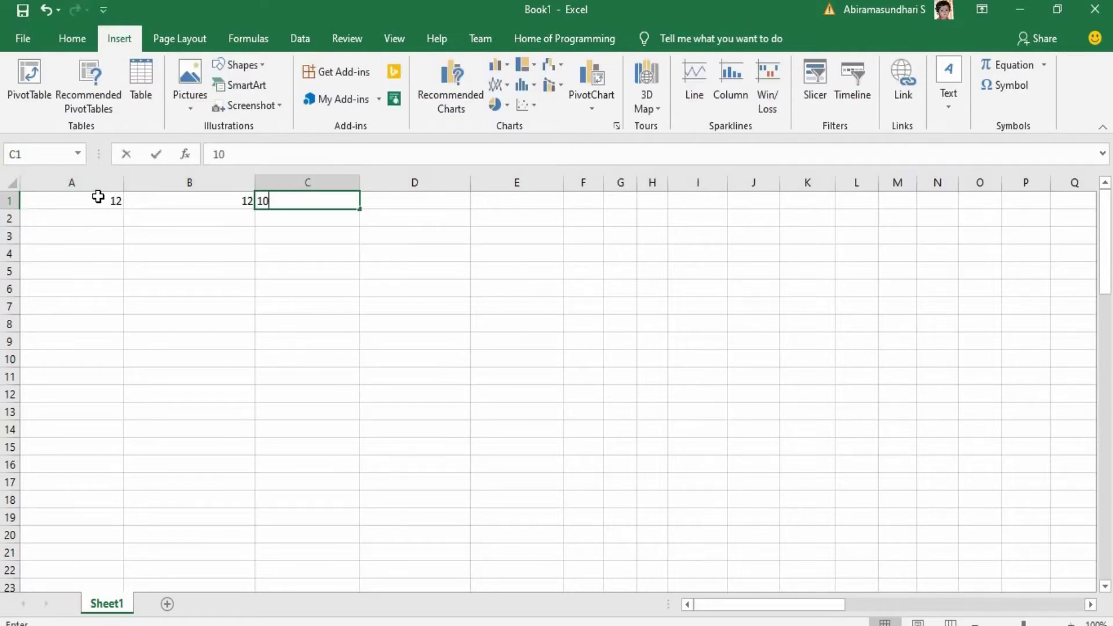
pyautogui.press('Tab')
pyautogui.write('40')
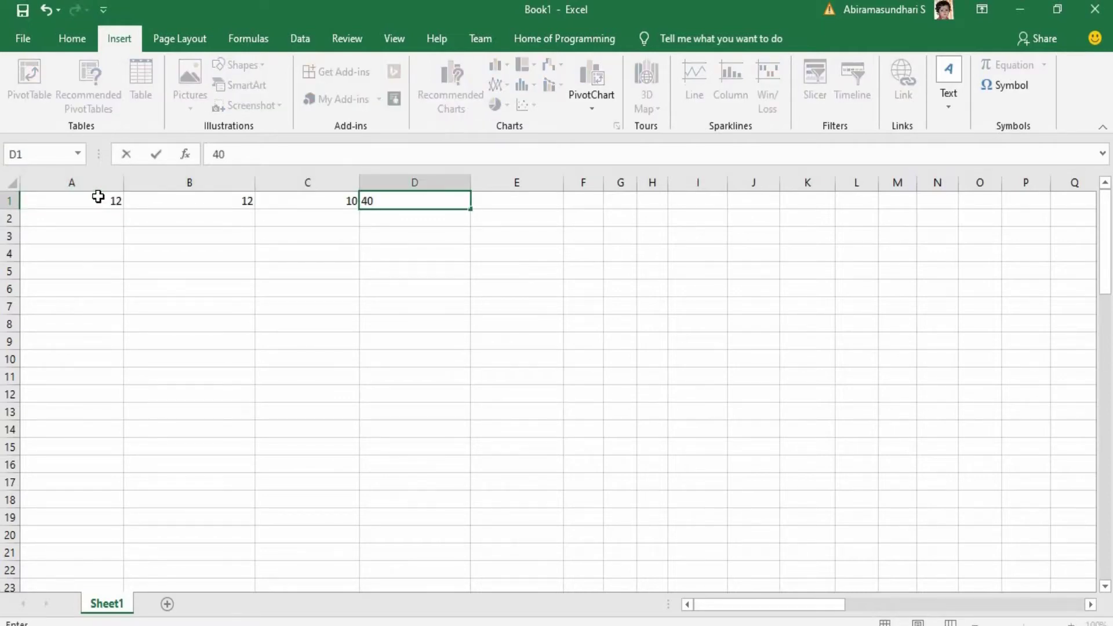
pyautogui.press('Return')
# Fill cells A2 to D2 with the values 80, 70, 60 and 50.
pyautogui.write('50')
pyautogui.press('Left')
pyautogui.write('60')
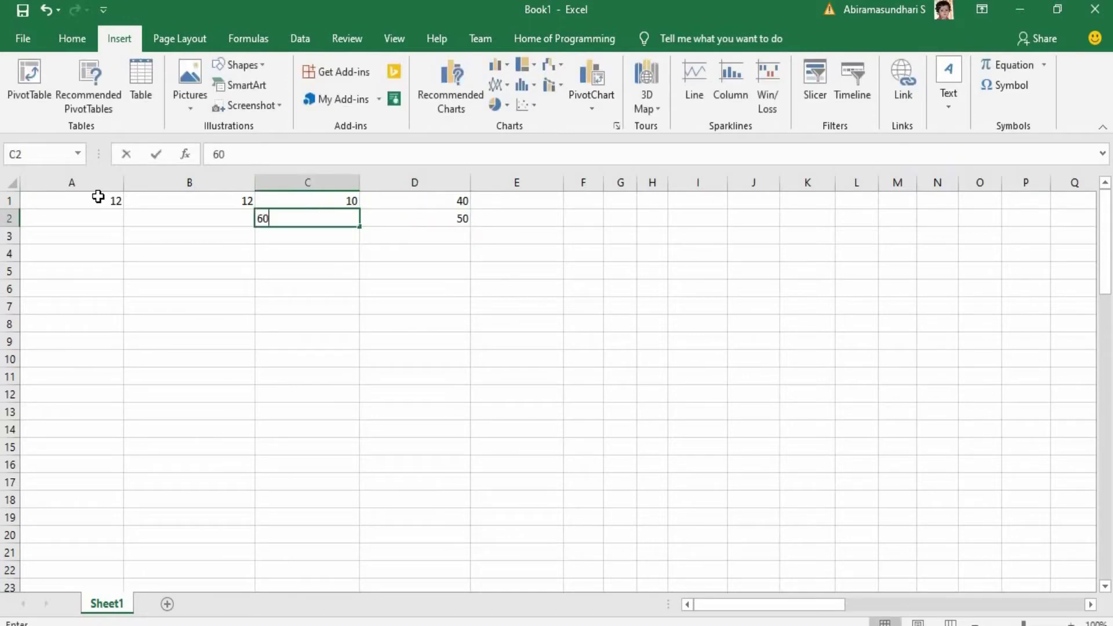
pyautogui.press('Left')
pyautogui.write('70')
pyautogui.press('Left')
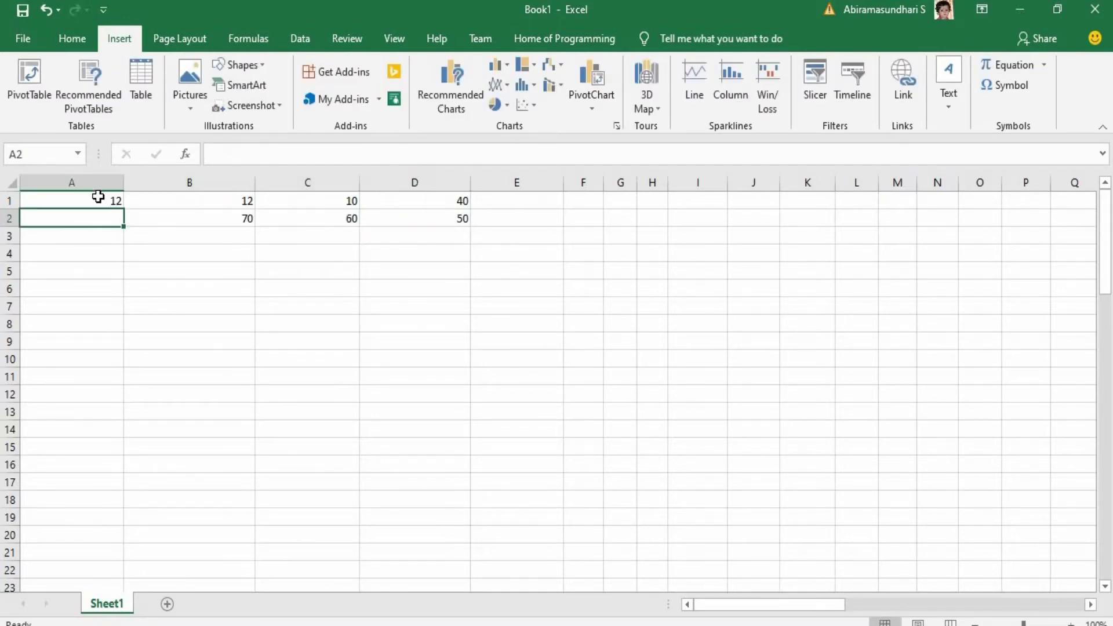
pyautogui.write('80')
pyautogui.press('Return')
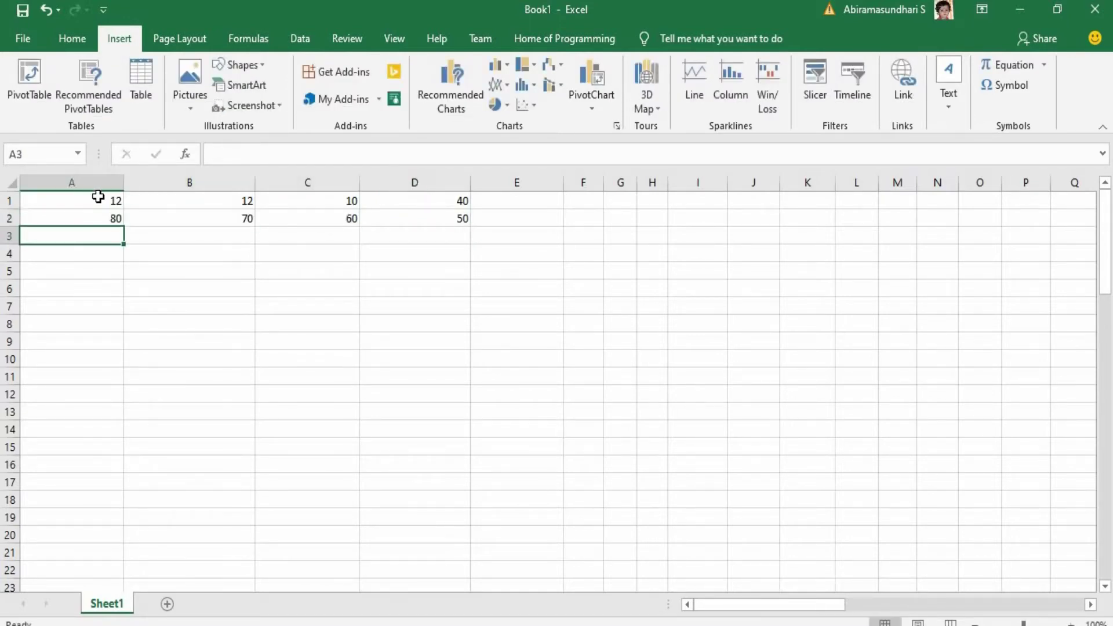
# Enter the values 80, 890, 12 and 12 in cells A3 to D3.
pyautogui.write('80')
pyautogui.press('Tab')
pyautogui.write('890')
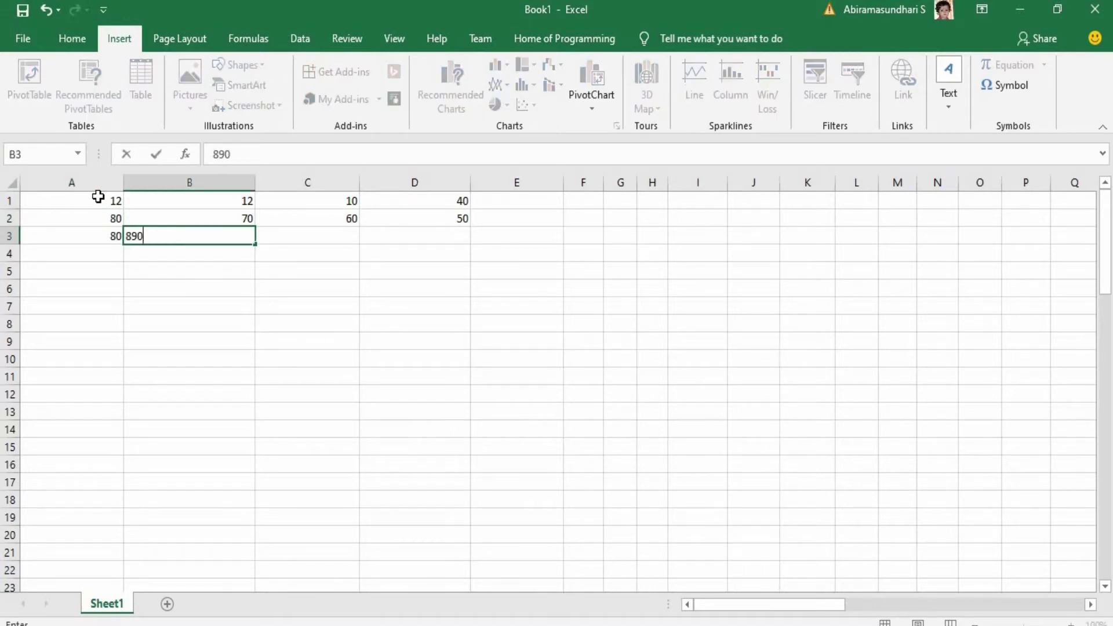
pyautogui.press('Tab')
pyautogui.write('12')
pyautogui.press('Tab')
pyautogui.write('12')
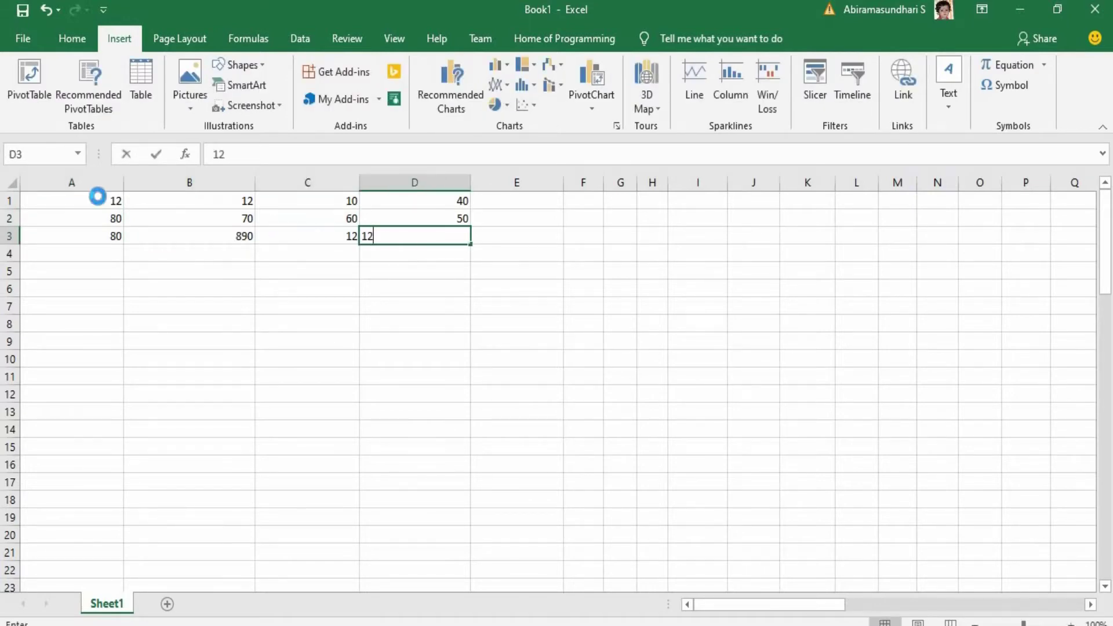
pyautogui.press('Down')
# Fill cells A4 to D4 with the values 34, 24, 43 and 1243.
pyautogui.write('1243')
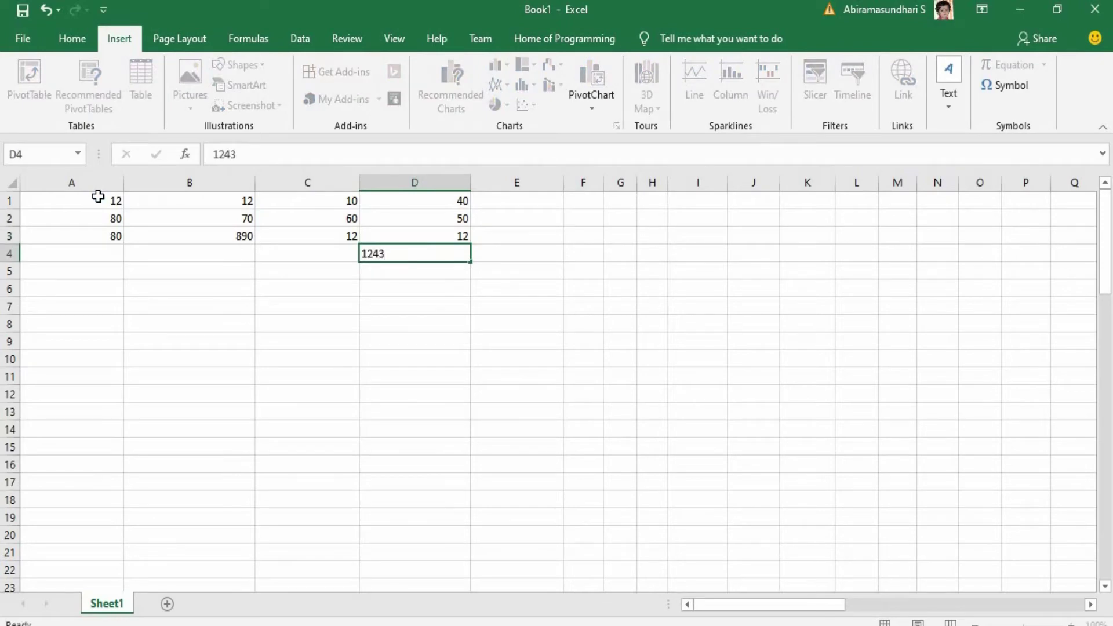
pyautogui.press('Left')
pyautogui.write('43')
pyautogui.press('Left')
pyautogui.write('2')
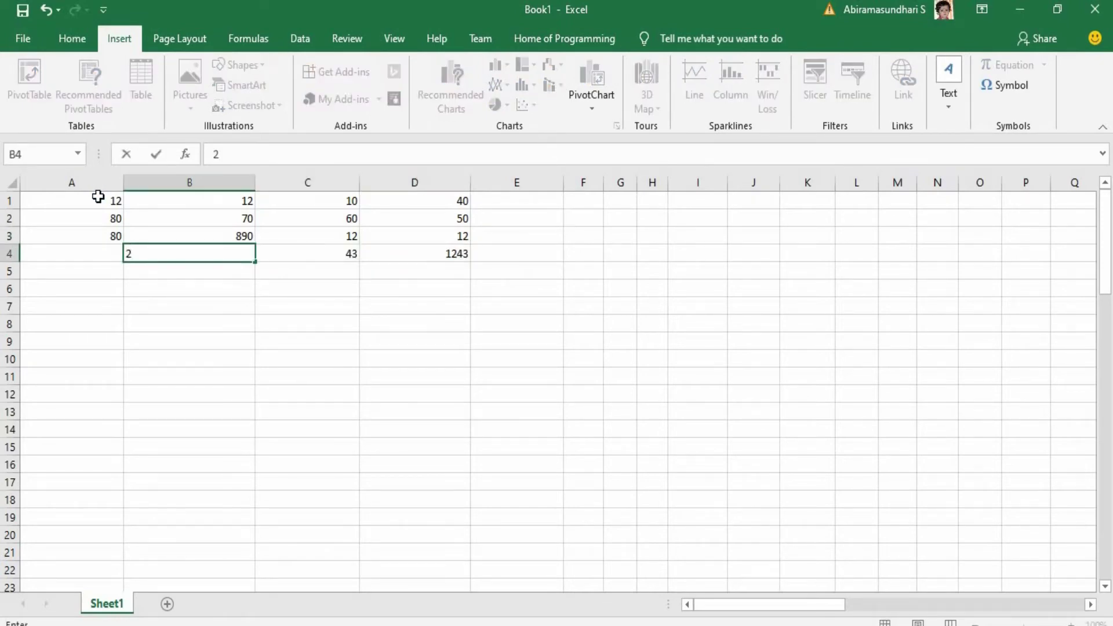
pyautogui.write('4')
pyautogui.press('Left')
pyautogui.write('34')
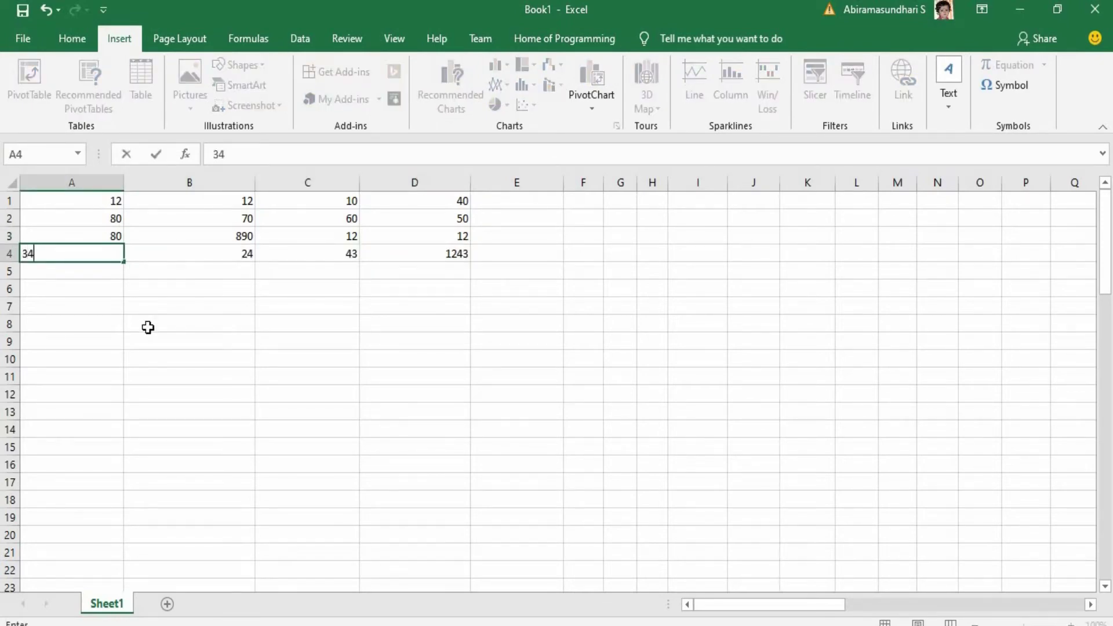
pyautogui.click(147, 327)
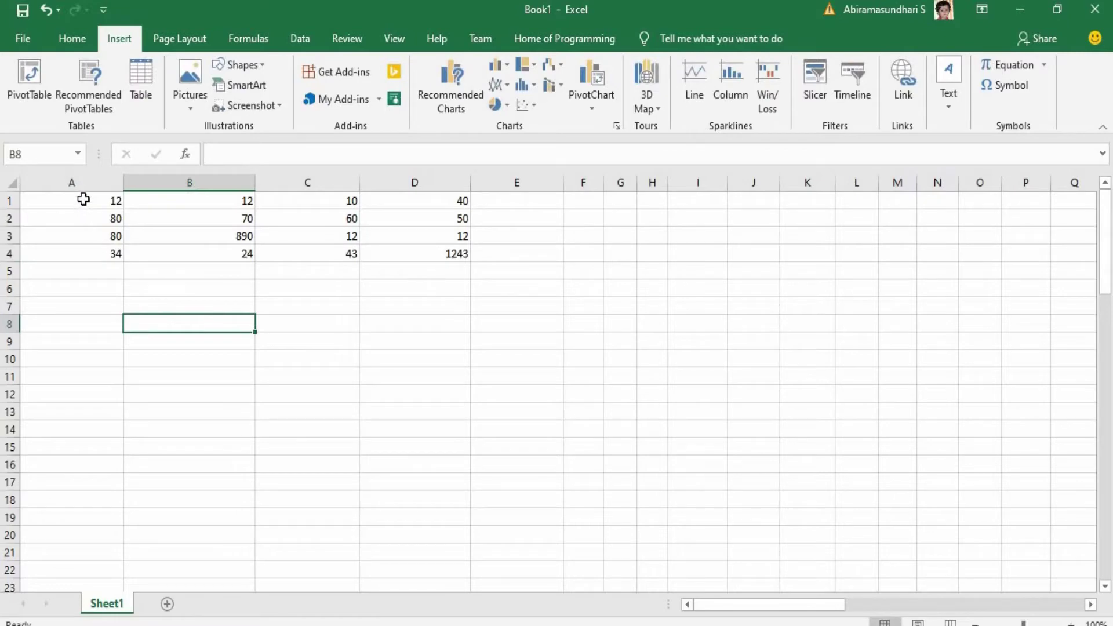
# Convert the range A1:D4 into a table without marking the first row as headers.
pyautogui.moveTo(87, 198); pyautogui.dragTo(419, 253)
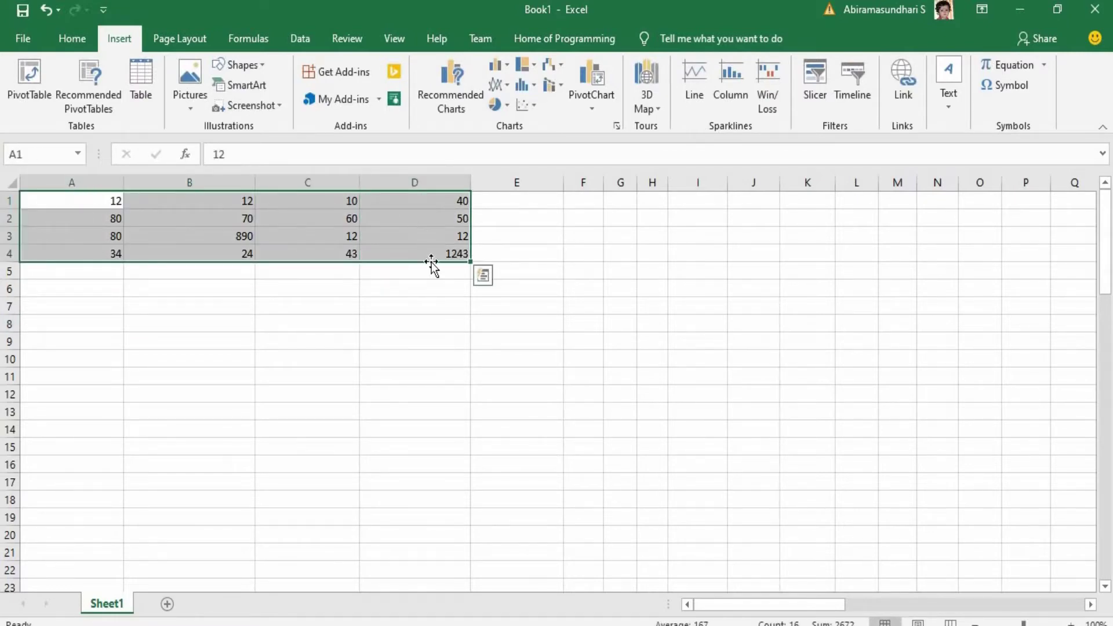
pyautogui.click(138, 88)
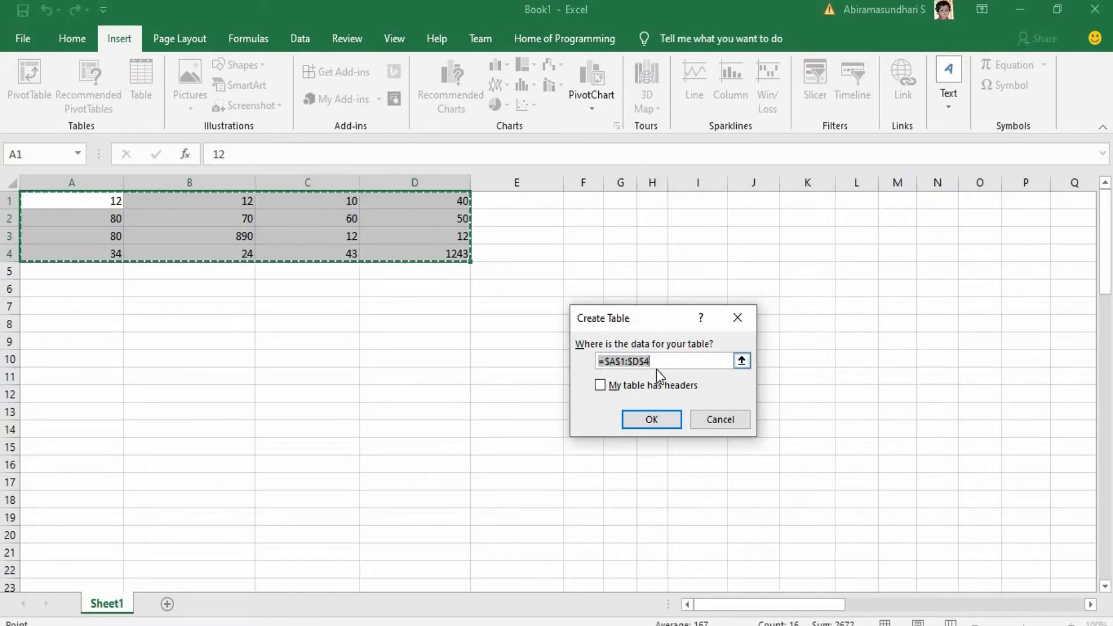
pyautogui.click(652, 418)
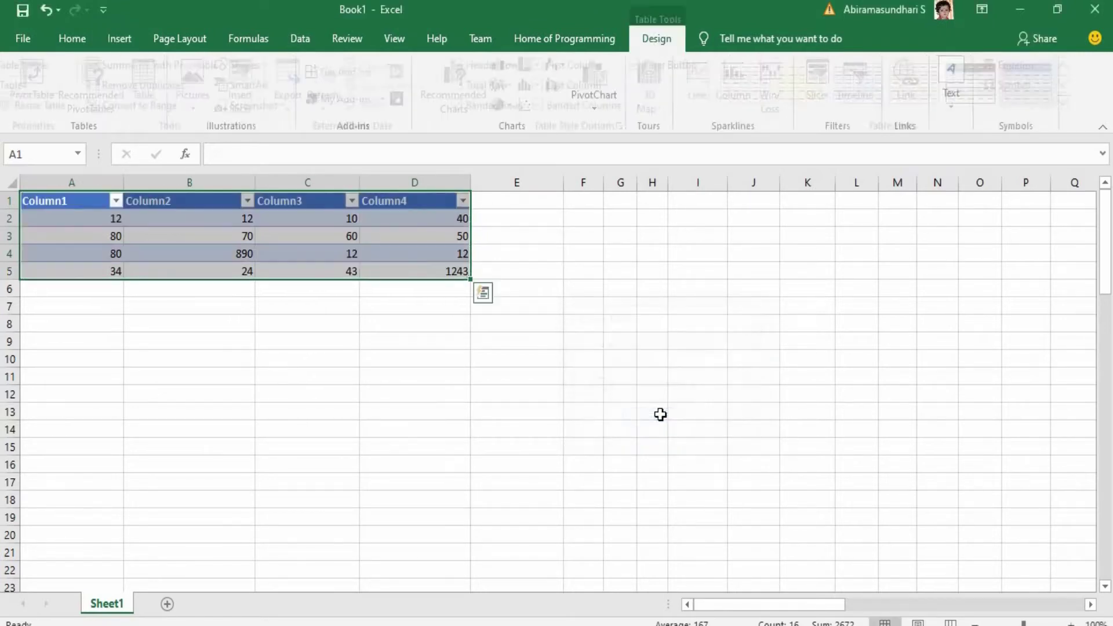
pyautogui.click(293, 410)
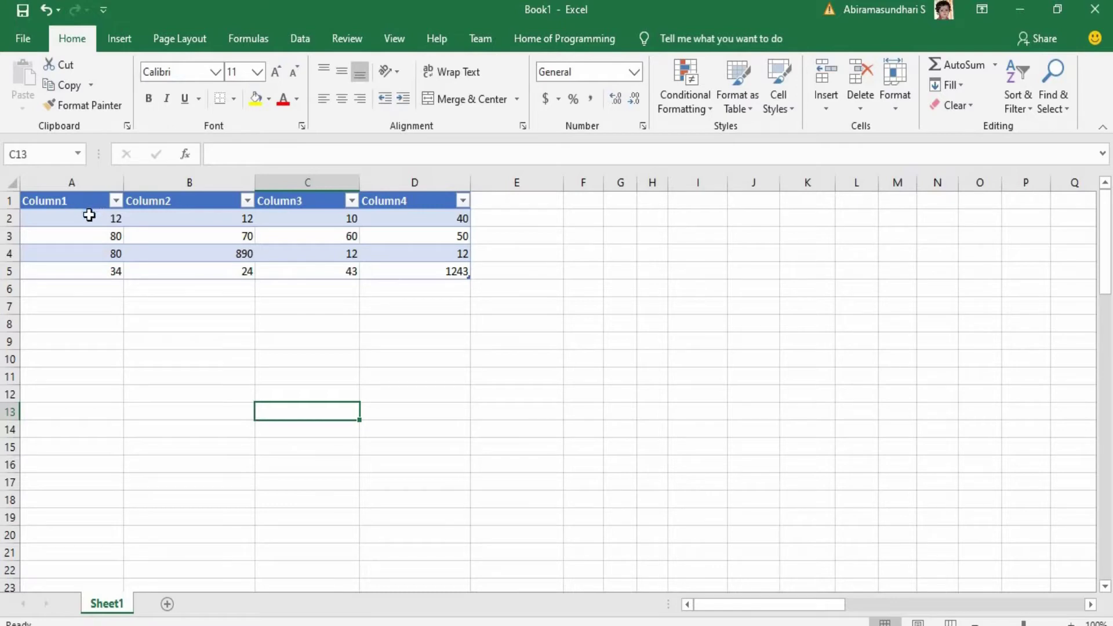
pyautogui.moveTo(69, 219); pyautogui.dragTo(395, 265)
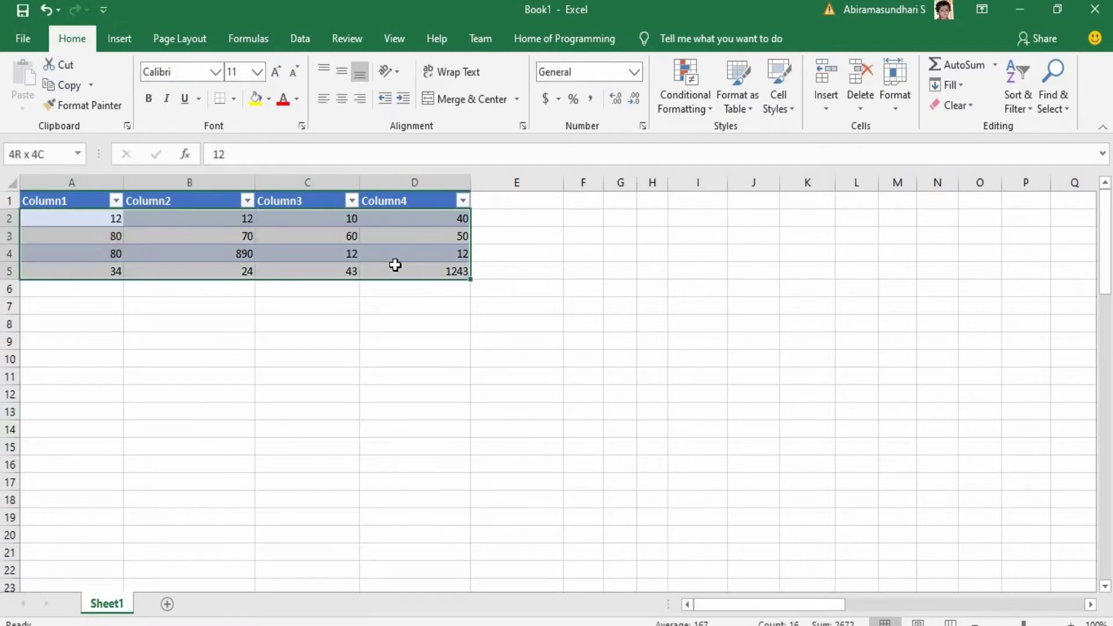
pyautogui.click(213, 398)
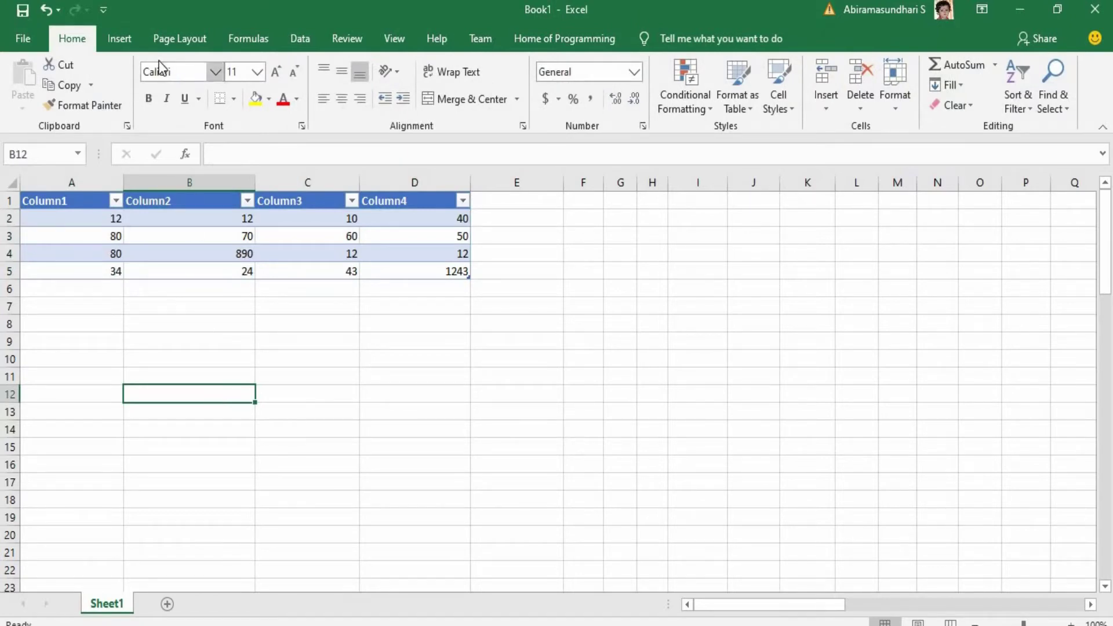
pyautogui.click(128, 38)
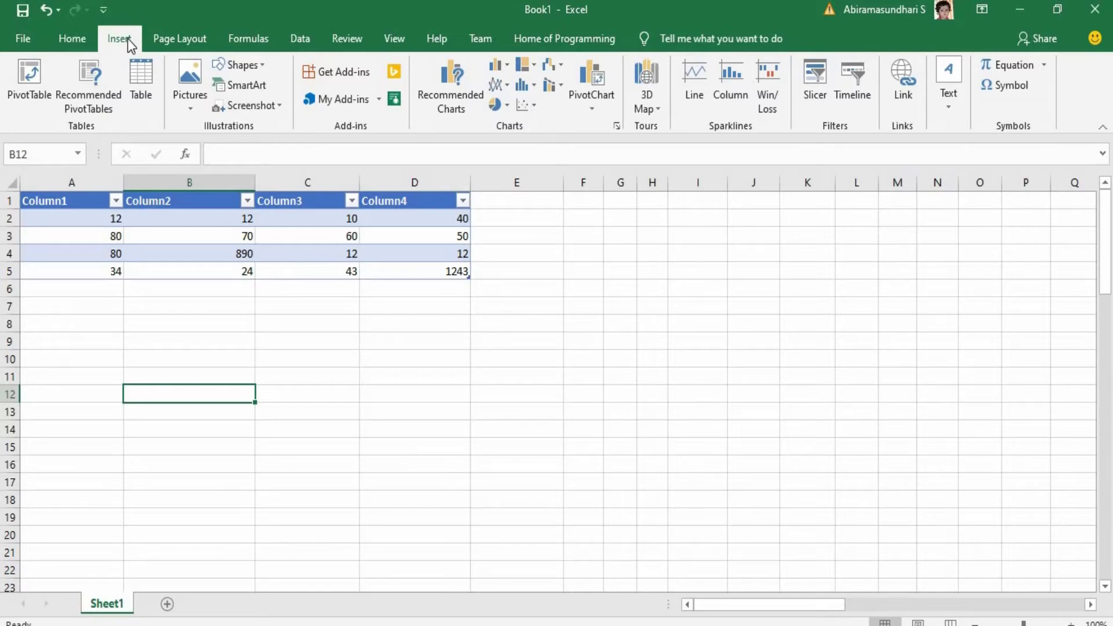
# Undo the table creation and all the number entries until the sheet is empty.
pyautogui.hotkey('ctrl', 'z')
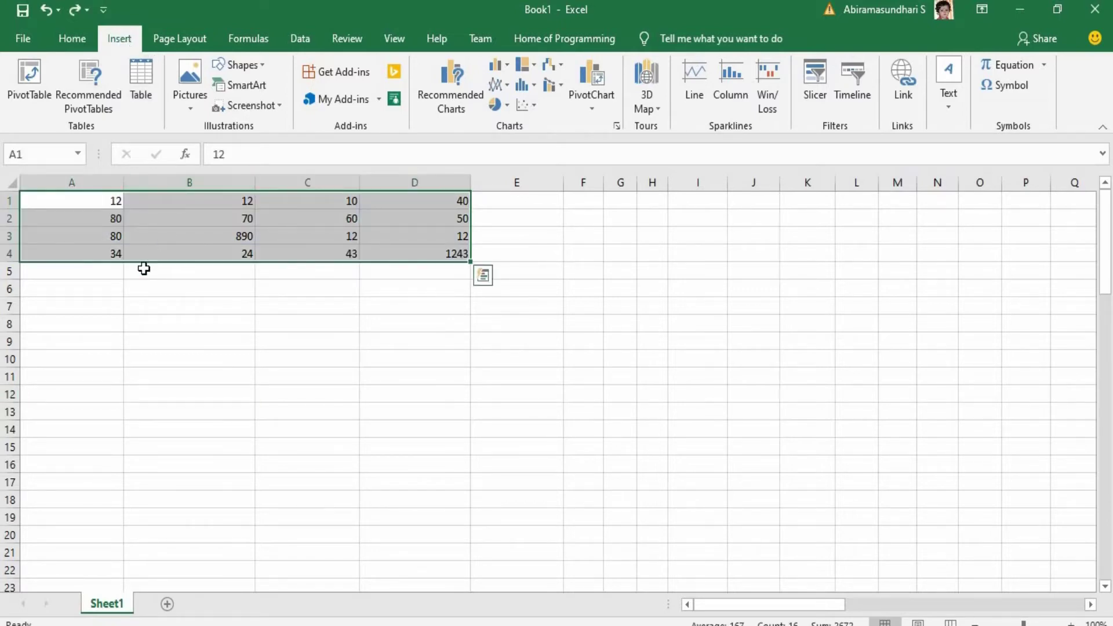
pyautogui.hotkey('ctrl', 'z')
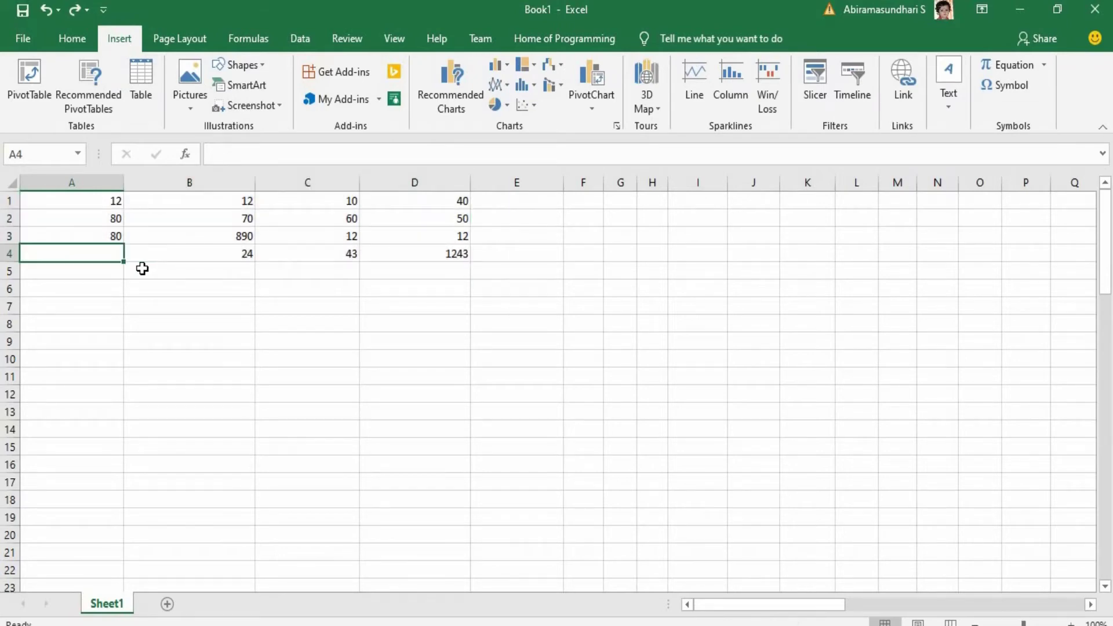
pyautogui.hotkey('ctrl', 'z')
pyautogui.hotkey('ctrl', 'z')
pyautogui.hotkey('ctrl', 'z')
pyautogui.hotkey('ctrl', 'z')
pyautogui.hotkey('ctrl', 'z')
pyautogui.hotkey('ctrl', 'z')
pyautogui.hotkey('ctrl', 'z')
pyautogui.hotkey('ctrl', 'z')
pyautogui.hotkey('ctrl', 'z')
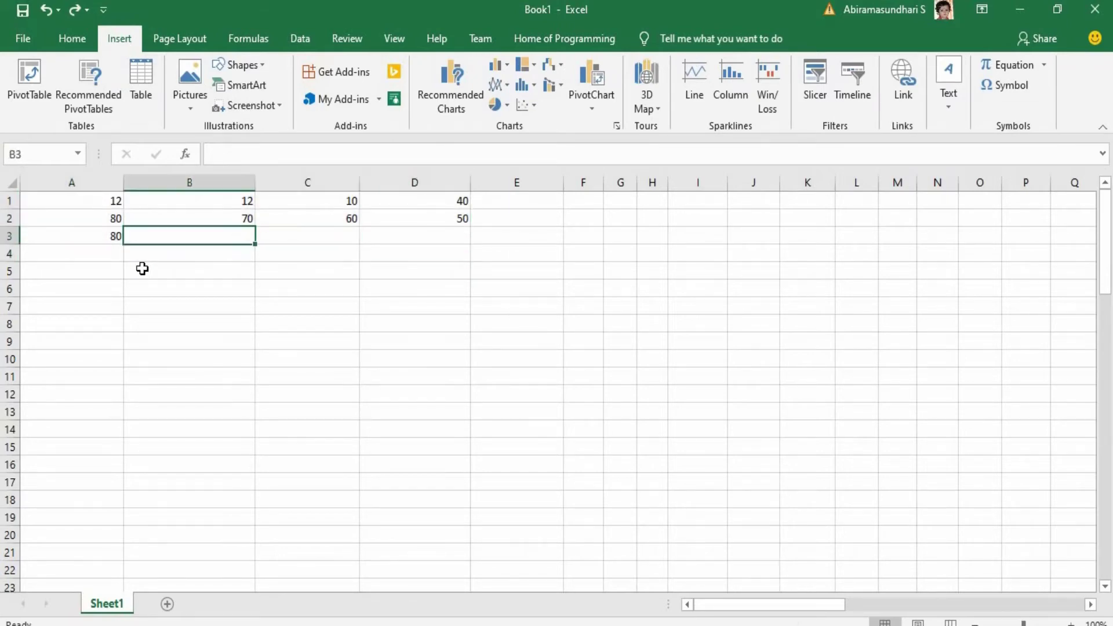
pyautogui.hotkey('ctrl', 'z')
pyautogui.hotkey('ctrl', 'z')
pyautogui.hotkey('ctrl', 'z')
pyautogui.hotkey('ctrl', 'z')
pyautogui.hotkey('ctrl', 'z')
pyautogui.hotkey('ctrl', 'z')
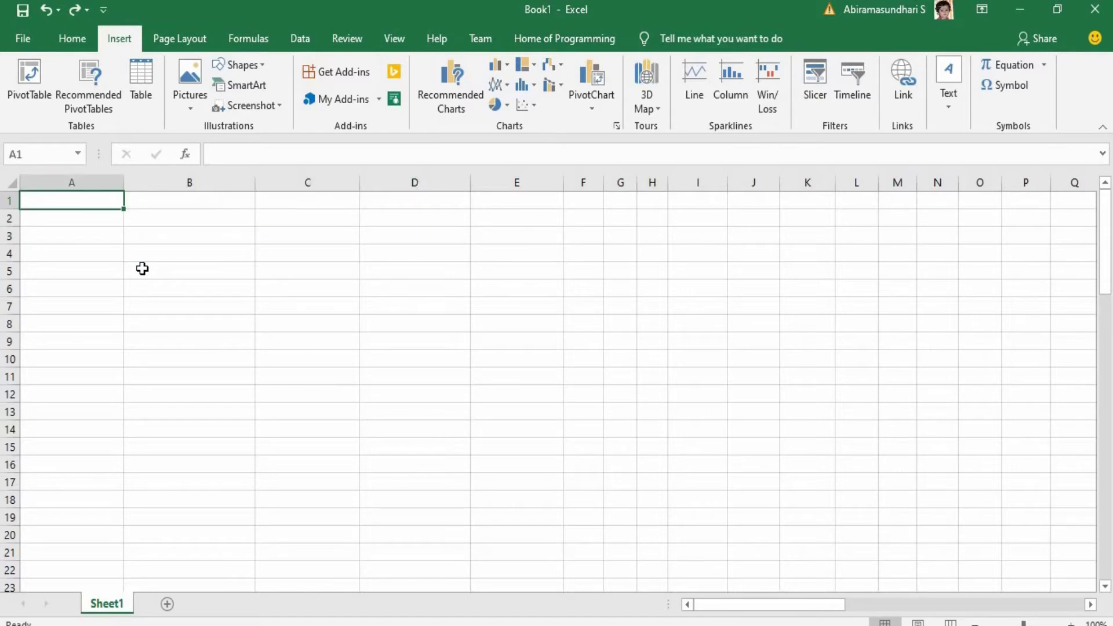
# Enter the column headings NAME, DEPARTMENT, YEAR and PERCENTAGE in cells A1 to D1.
pyautogui.write('NAME')
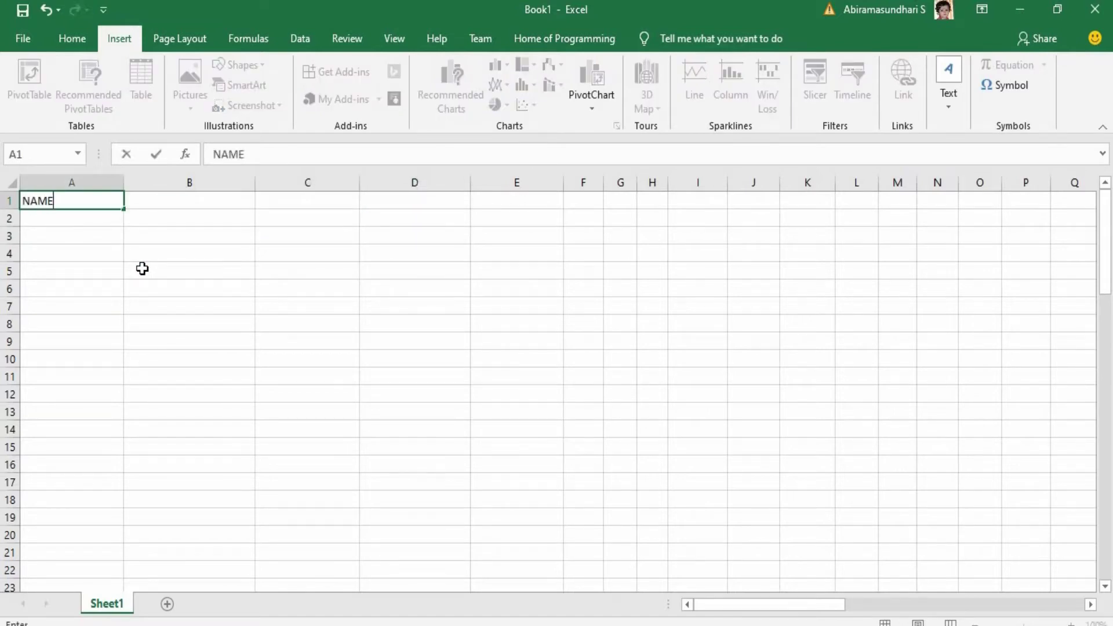
pyautogui.press('Tab')
pyautogui.write('DEP')
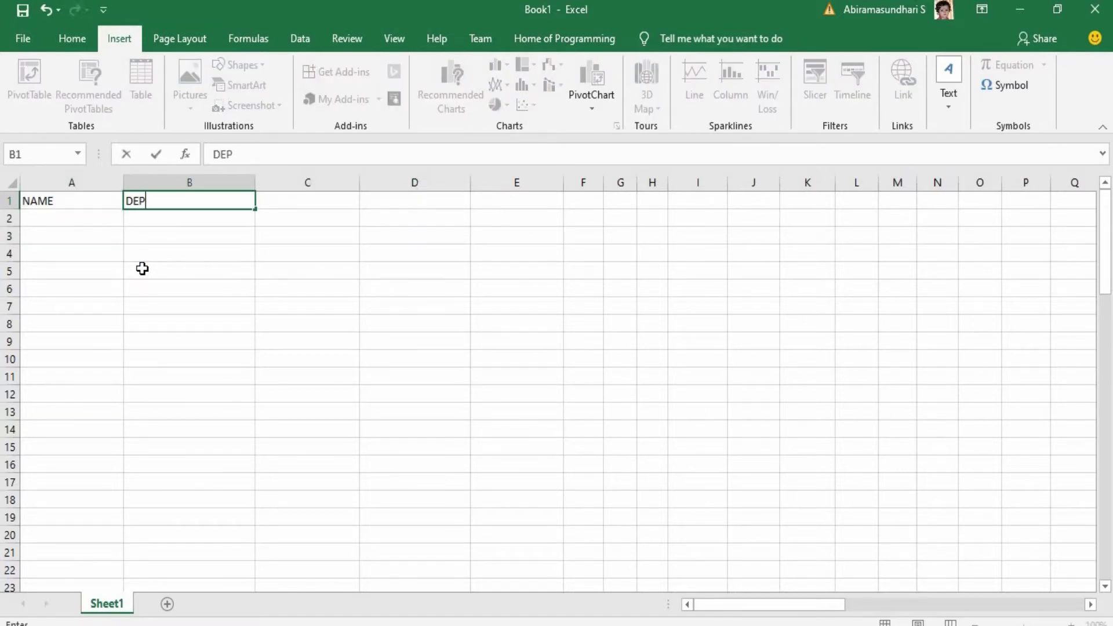
pyautogui.write('ARTMENT')
pyautogui.press('Left')
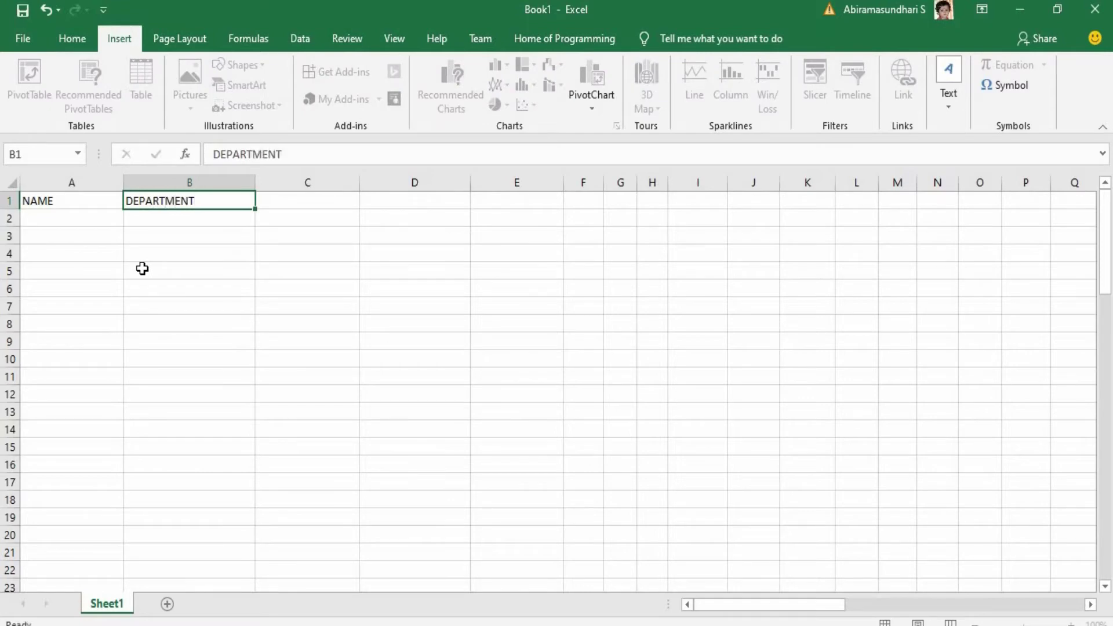
pyautogui.press('Right')
pyautogui.press('Right')
pyautogui.write('YEAR')
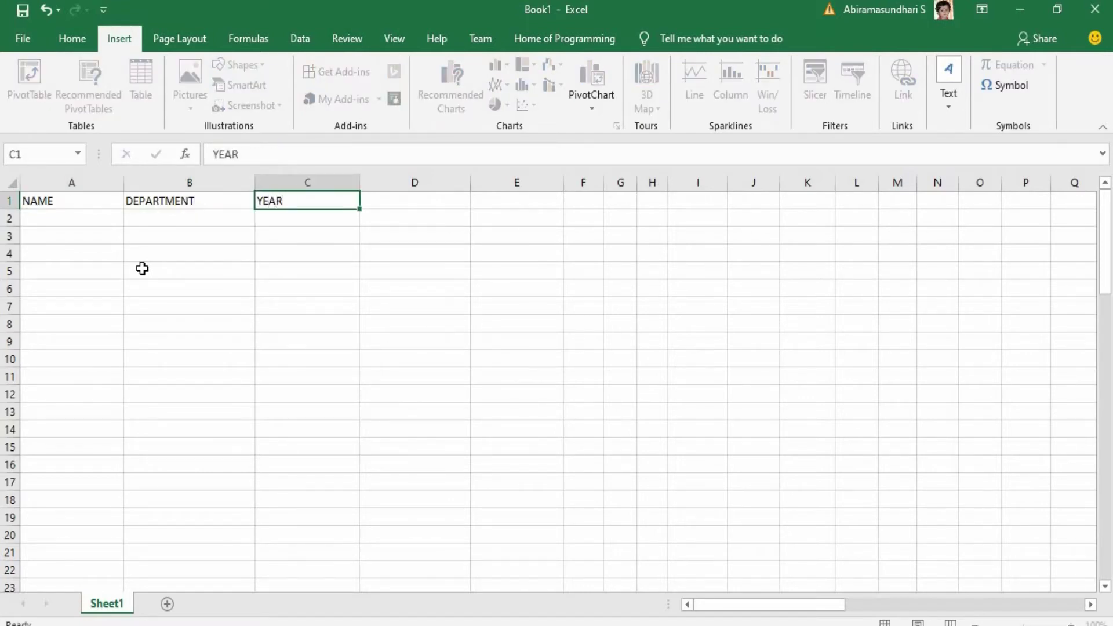
pyautogui.press('Tab')
pyautogui.write('PERCENTA')
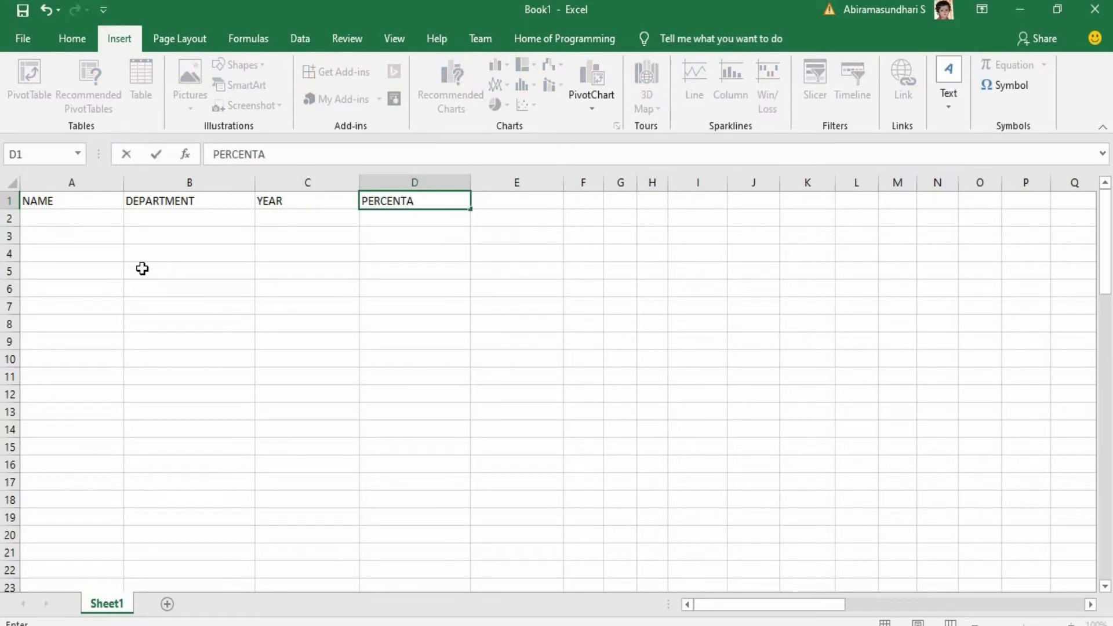
# Enter three student first names in capitals in the NAME column, cells A2 to A4.
pyautogui.click(72, 225)
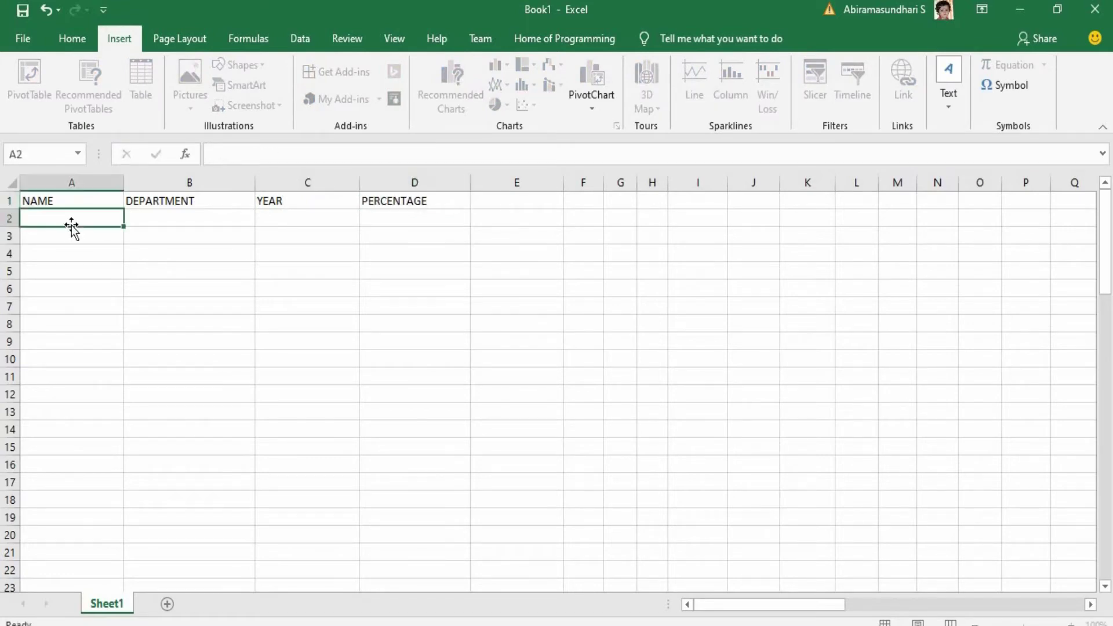
pyautogui.write('ARTHI')
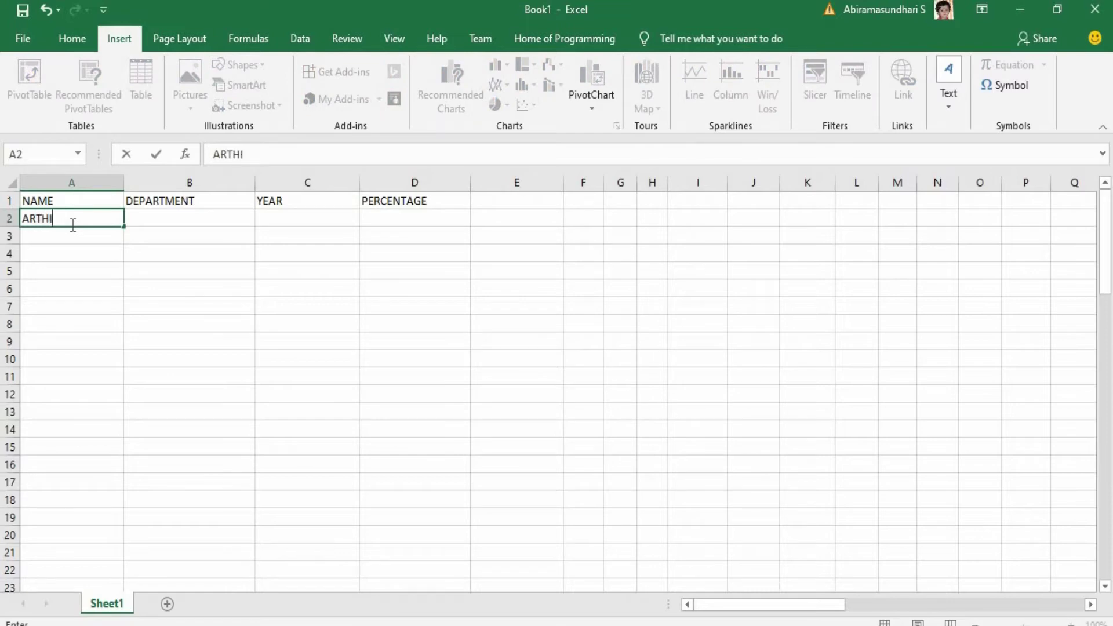
pyautogui.press('Return')
pyautogui.write('ABHI')
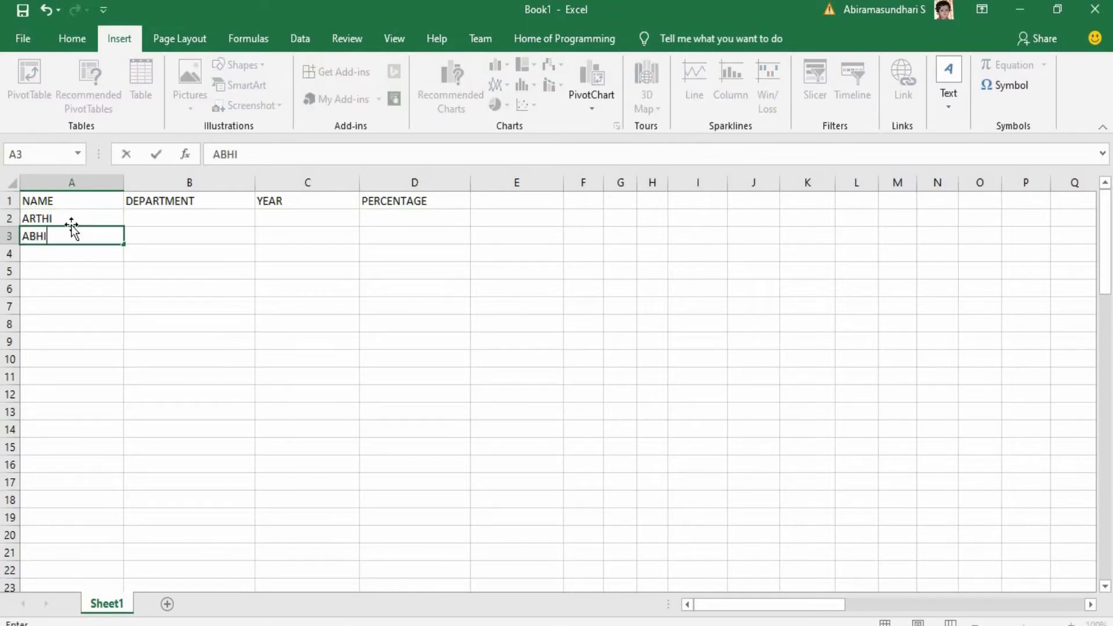
pyautogui.write('MANYU')
pyautogui.press('Return')
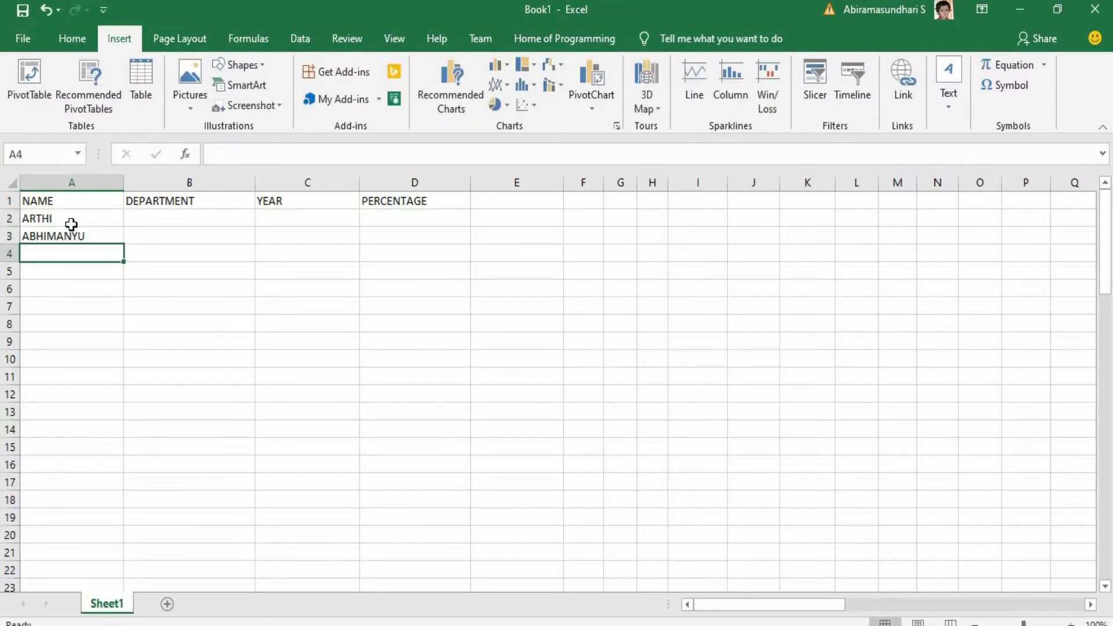
pyautogui.write('JANYA')
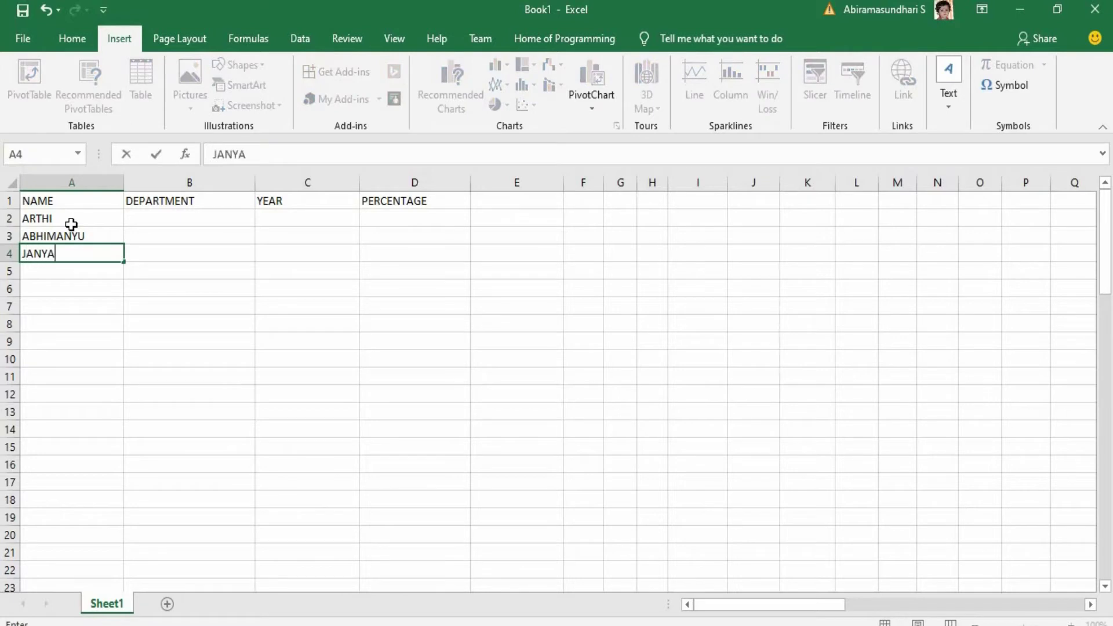
pyautogui.write('TH')
pyautogui.press('Return')
# Add three more student first names in capitals in cells A5 to A7.
pyautogui.write('KRISH')
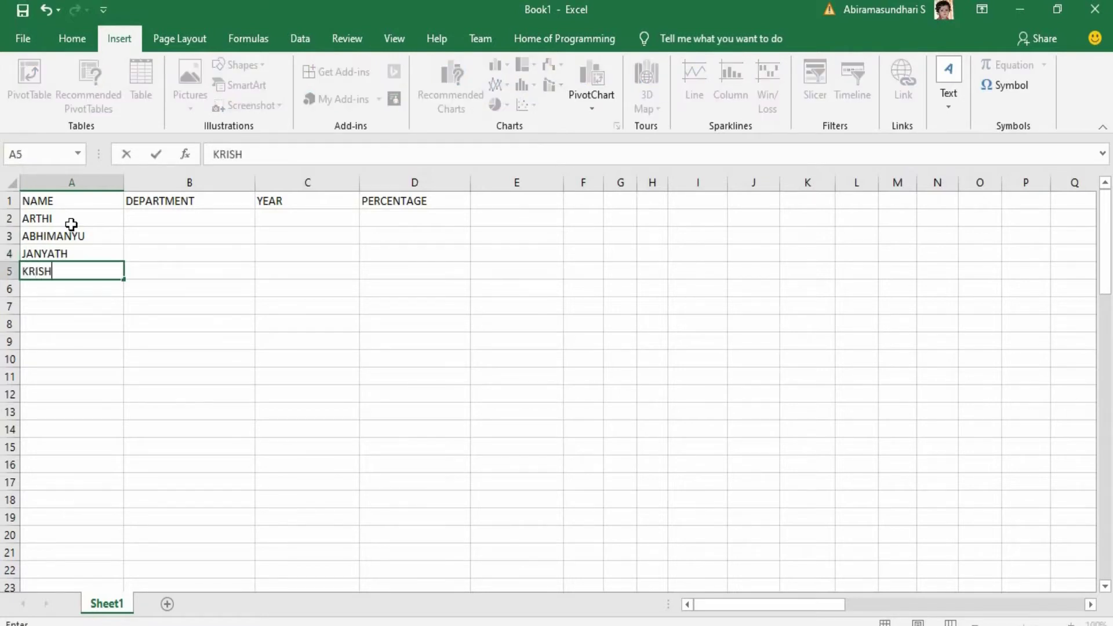
pyautogui.write('ANTH')
pyautogui.press('Return')
pyautogui.write('VA')
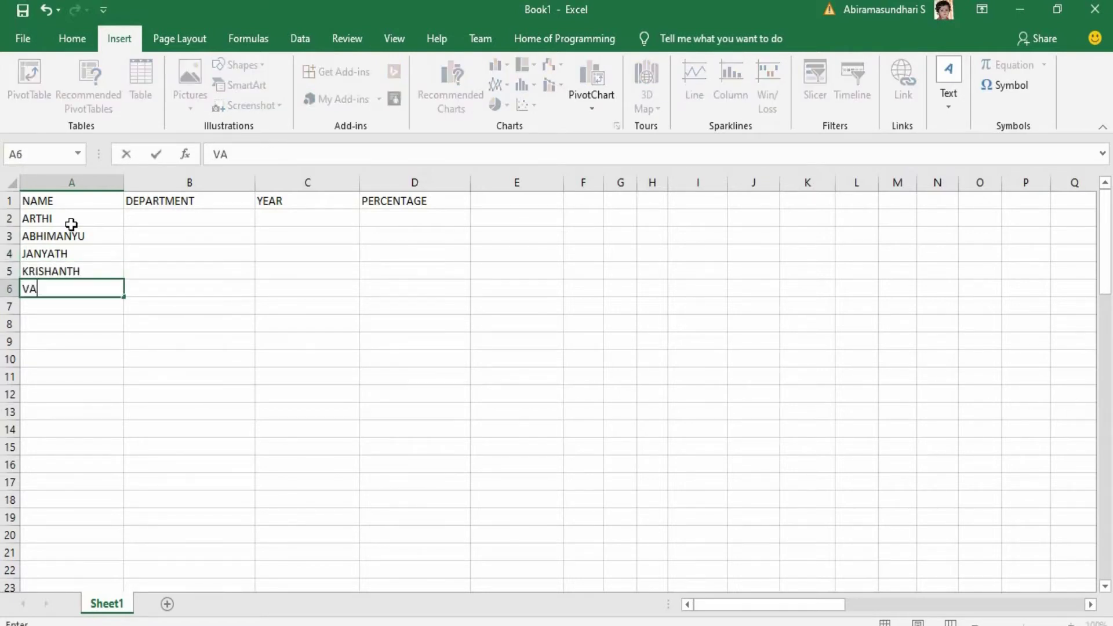
pyautogui.write('RSHINI')
pyautogui.press('Return')
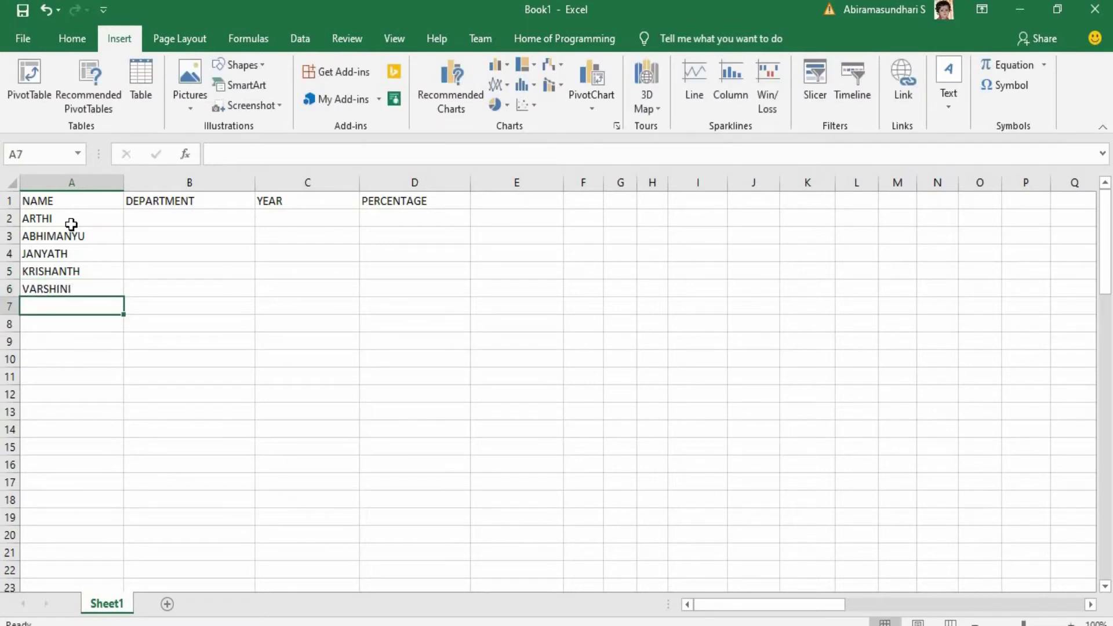
pyautogui.write('KEER')
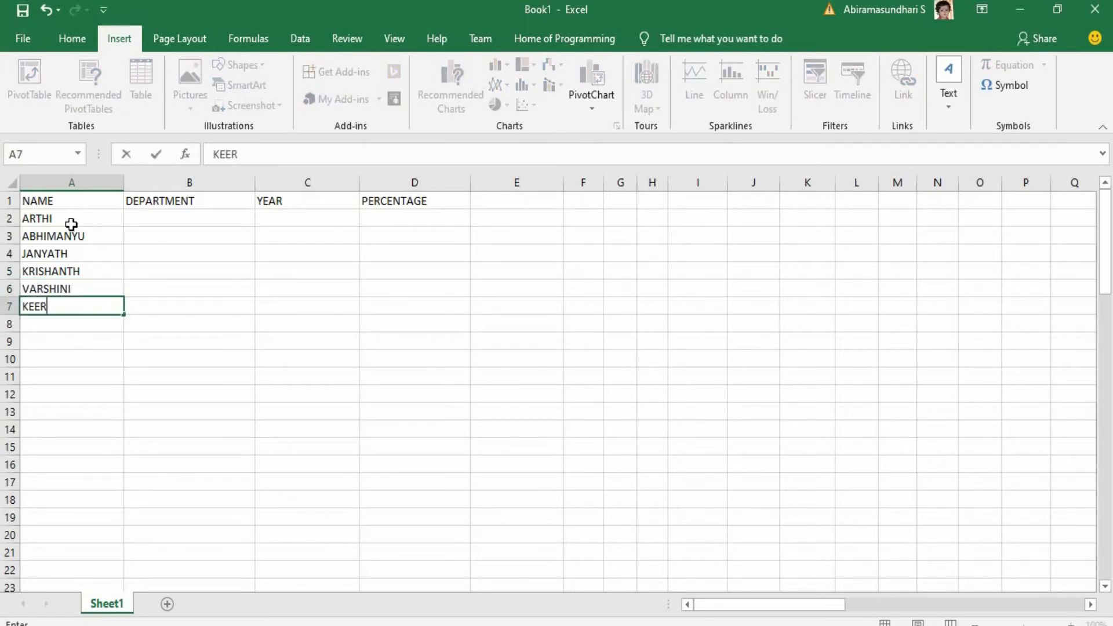
pyautogui.write('THANA')
pyautogui.press('Return')
# Complete the NAME column with three further student first names in cells A8 to A10.
pyautogui.write('SPPO')
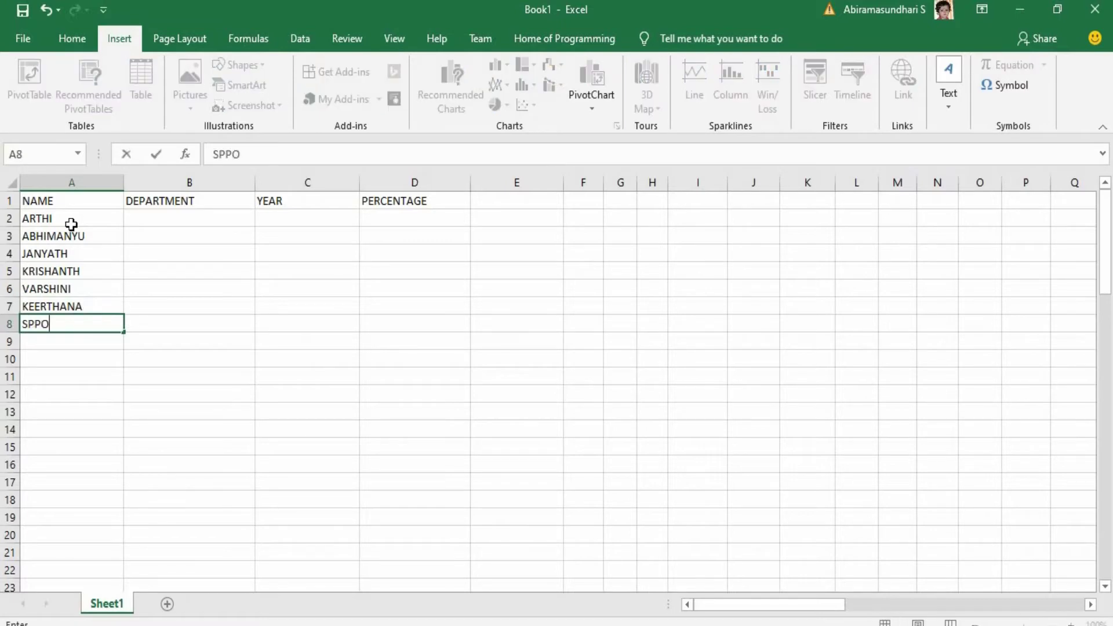
pyautogui.press('BackSpace')
pyautogui.write('OORTHI')
pyautogui.press('Return')
pyautogui.write('KEER')
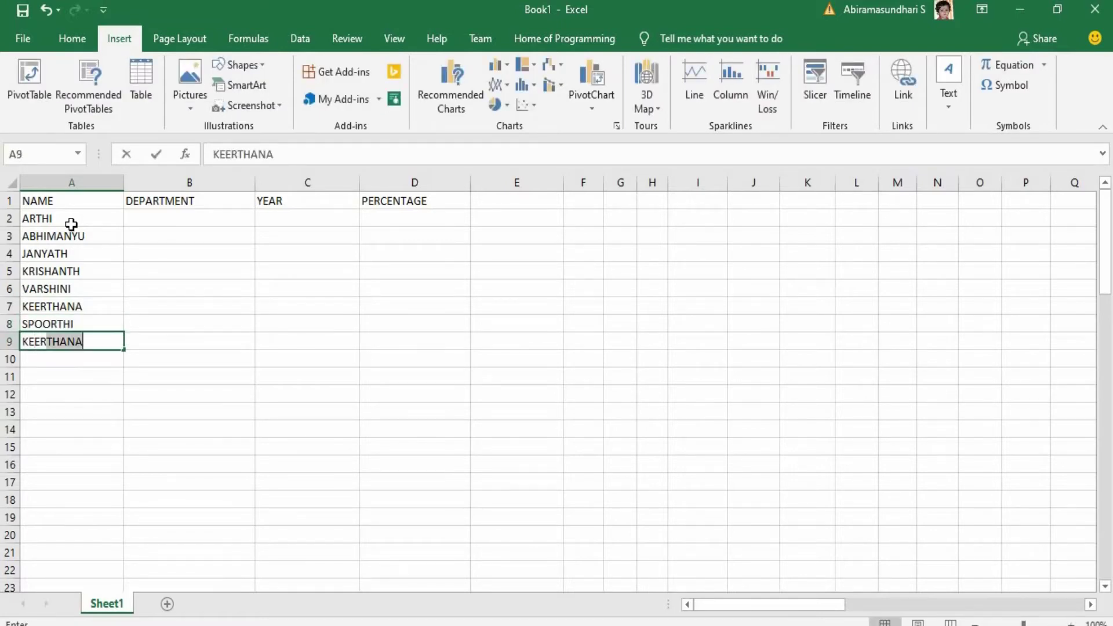
pyautogui.write('THI')
pyautogui.press('Return')
pyautogui.press('Up')
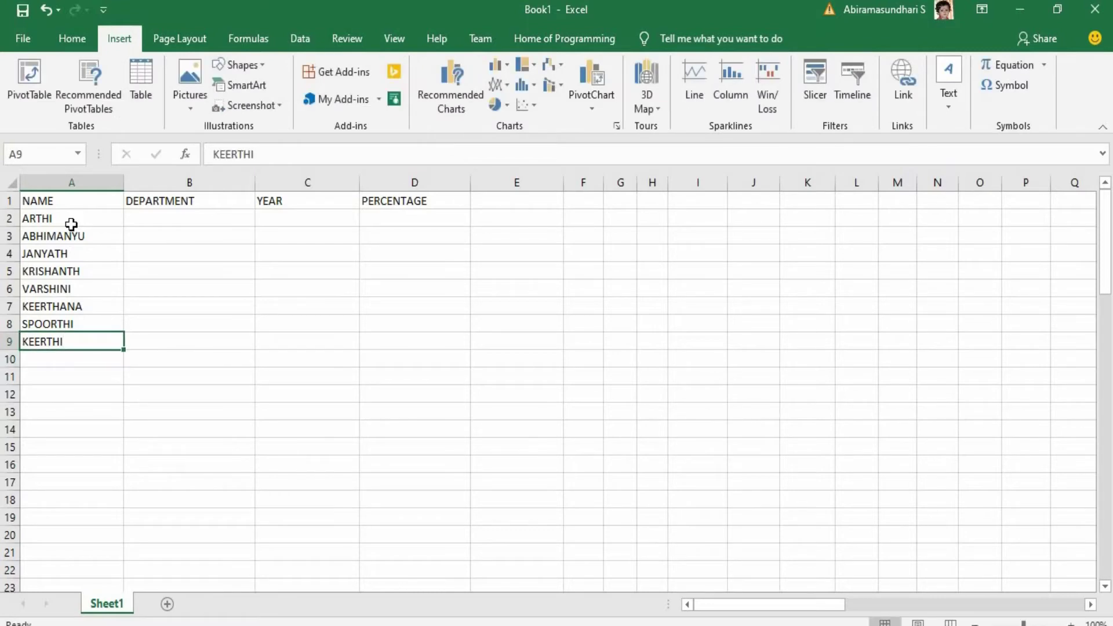
pyautogui.press('Down')
pyautogui.press('Down')
pyautogui.press('Up')
pyautogui.write('SAHANA')
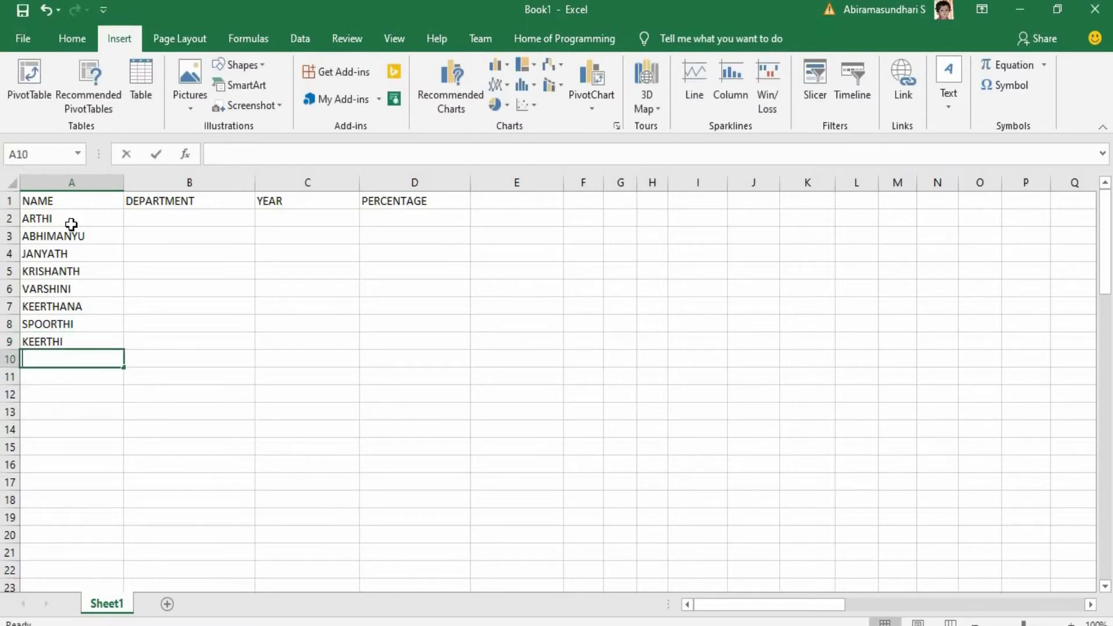
# Fill cells B2 to B5 of the DEPARTMENT column with CSE, It, Ece and EEE.
pyautogui.click(159, 219)
pyautogui.write('CSE')
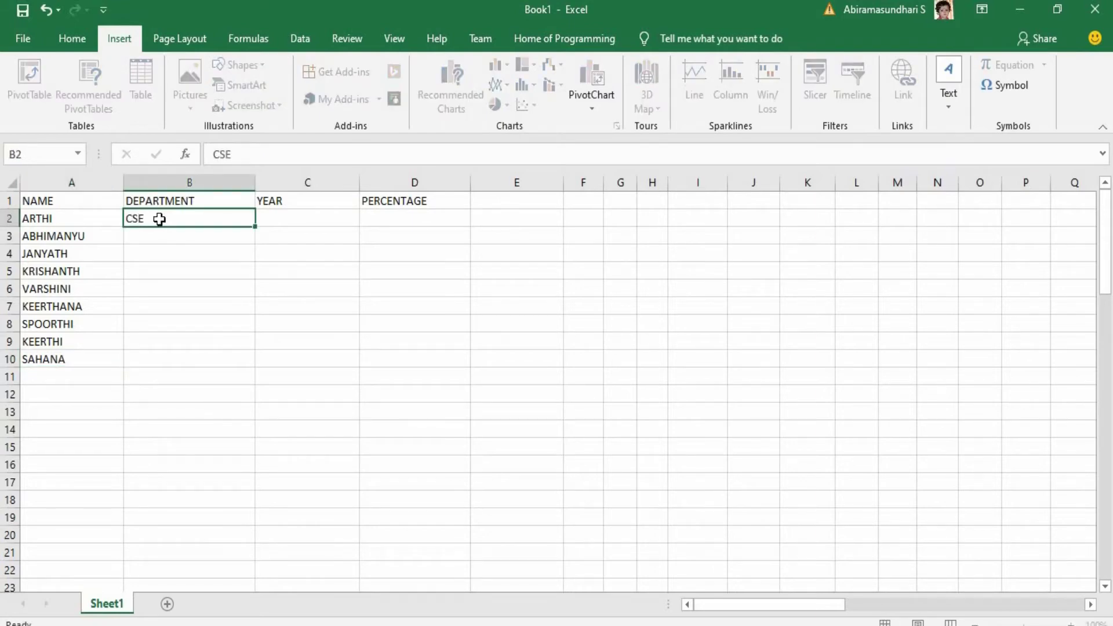
pyautogui.press('Return')
pyautogui.write('It')
pyautogui.press('Return')
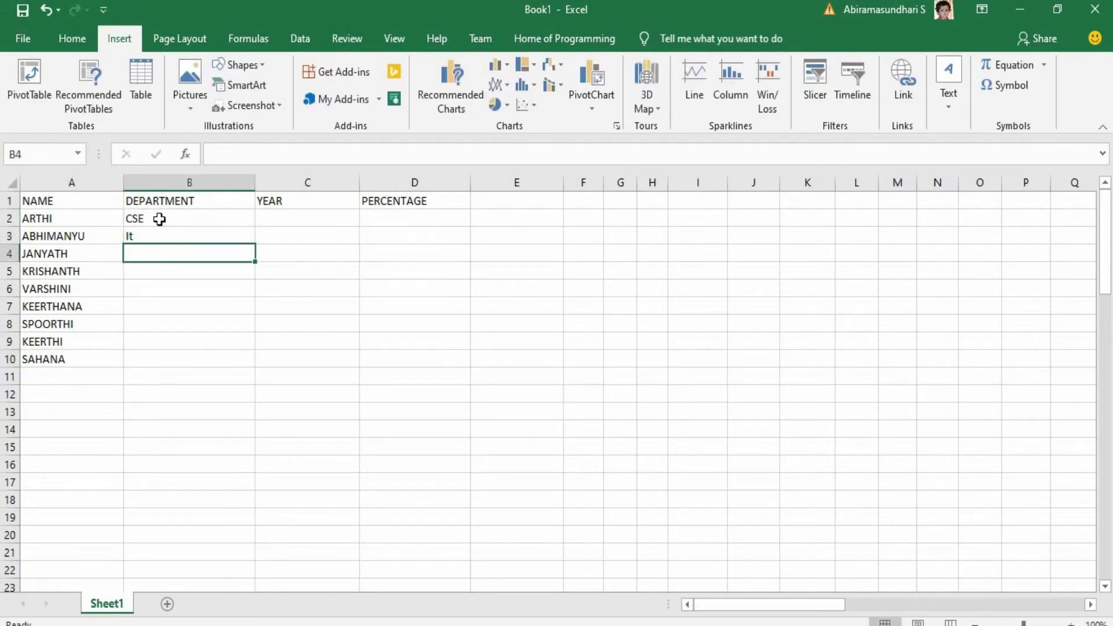
pyautogui.write('Ece')
pyautogui.press('Return')
pyautogui.write('EEE')
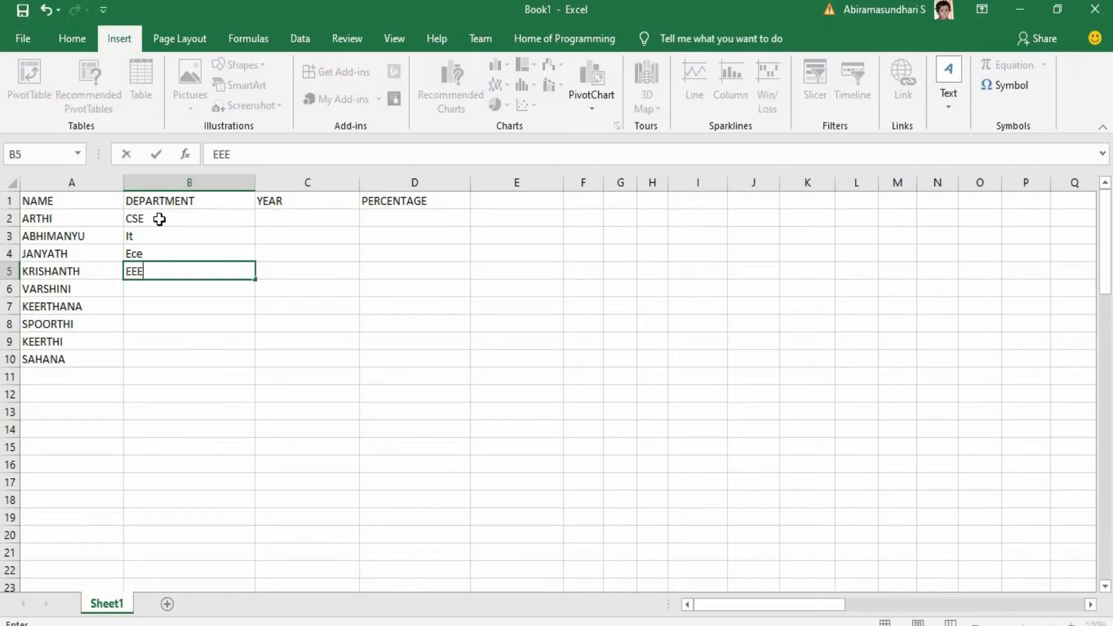
pyautogui.press('Return')
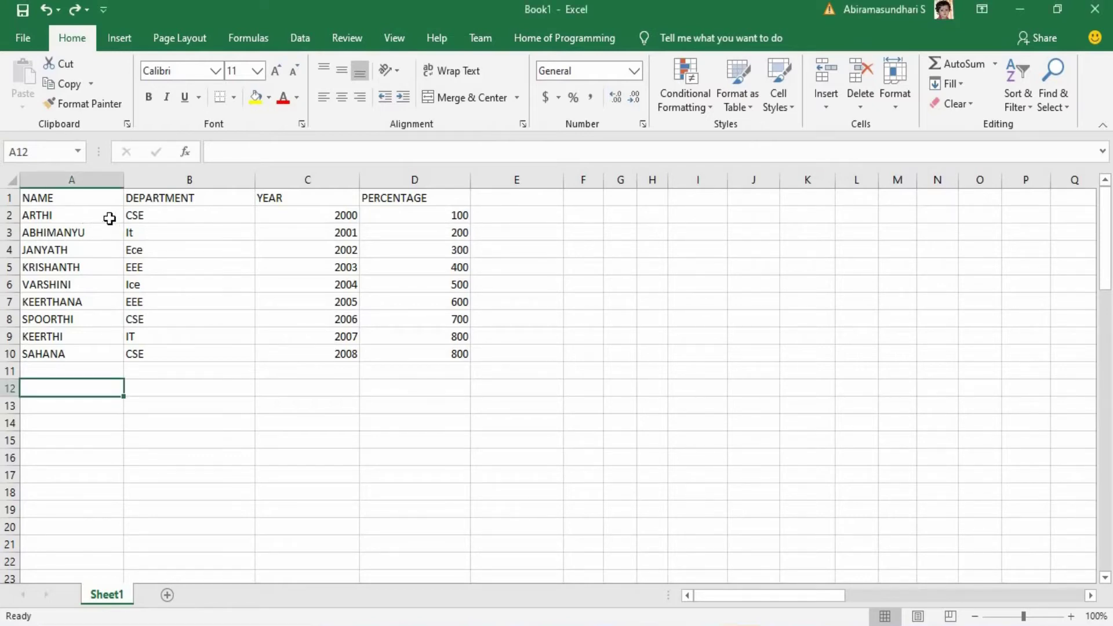
# Copy the student records in A2:D10 and paste them directly below into A11:D19.
pyautogui.moveTo(110, 218); pyautogui.dragTo(449, 352)
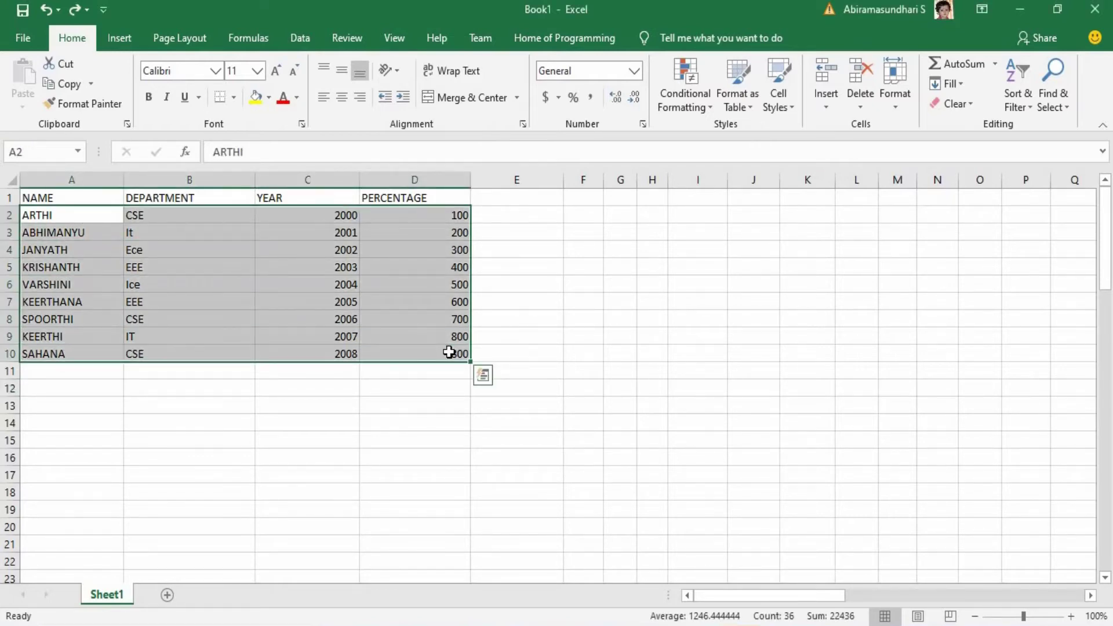
pyautogui.hotkey('ctrl', 'c')
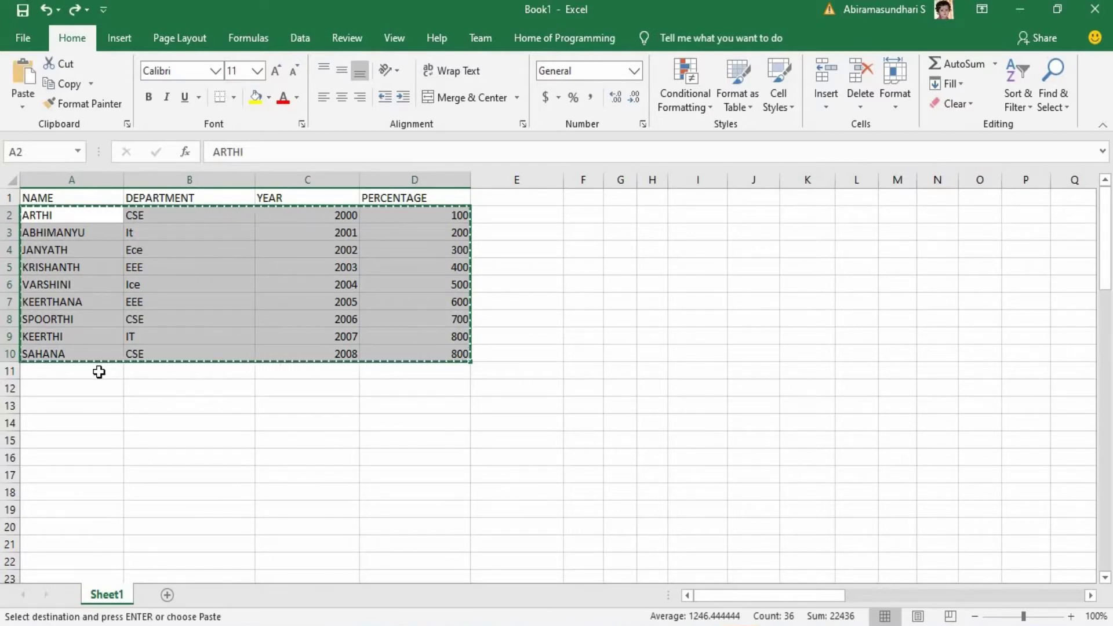
pyautogui.moveTo(99, 372); pyautogui.dragTo(450, 502)
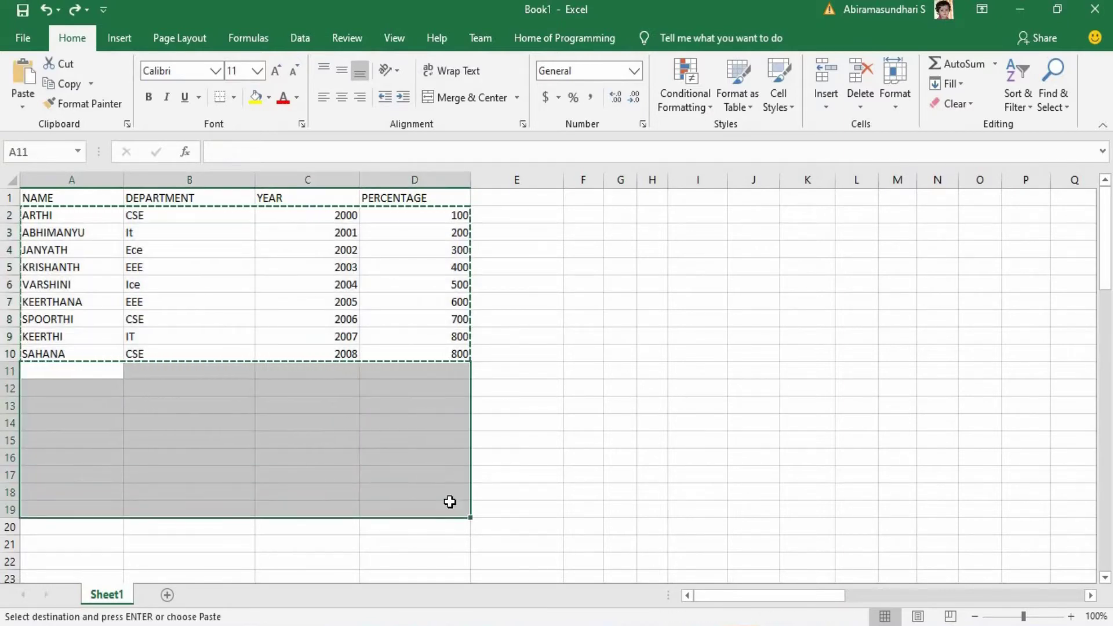
pyautogui.hotkey('ctrl', 'v')
# Paste the copied student records three more times below the list, into A20:D28, A29:D37 and A38:D46.
pyautogui.moveTo(74, 531); pyautogui.dragTo(443, 312)
pyautogui.hotkey('ctrl', 'v')
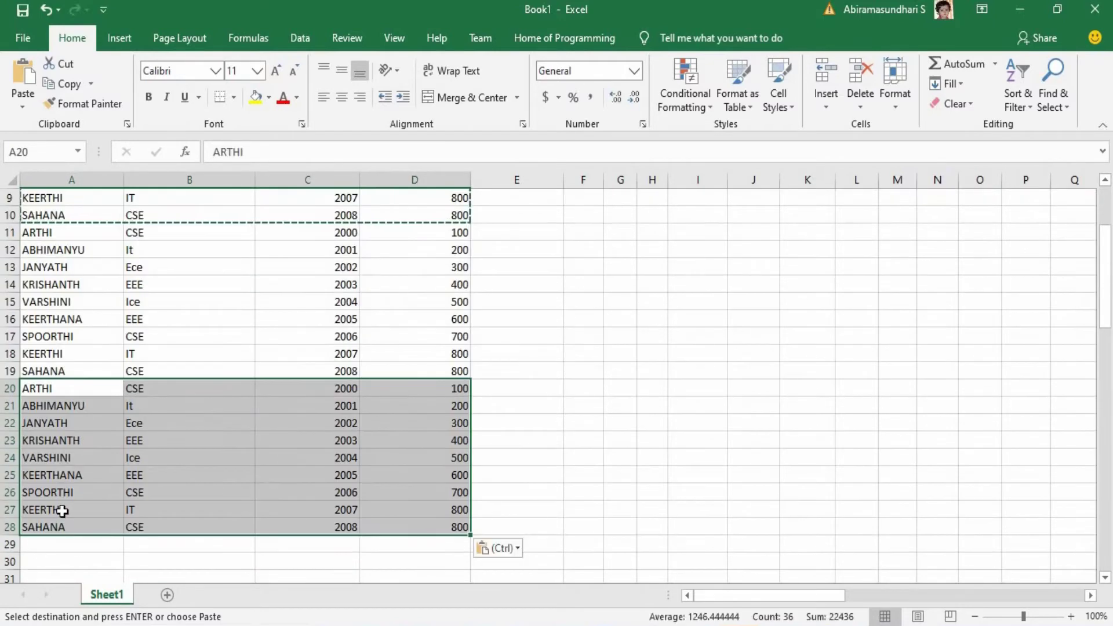
pyautogui.moveTo(56, 545); pyautogui.dragTo(432, 470)
pyautogui.hotkey('ctrl', 'v')
pyautogui.click(40, 543)
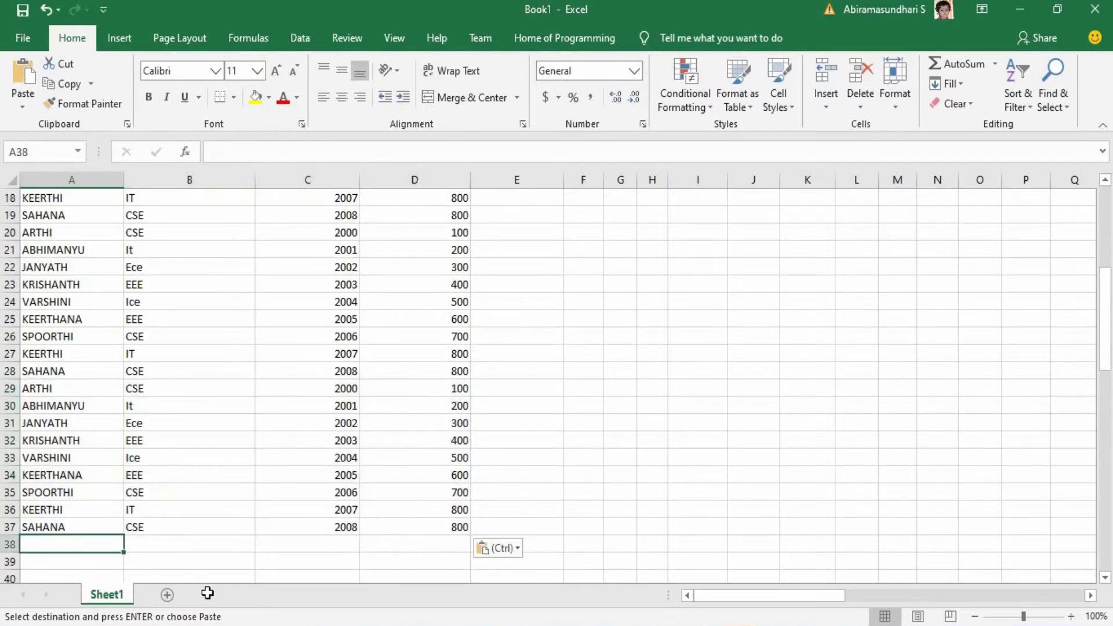
pyautogui.moveTo(208, 593); pyautogui.dragTo(456, 552)
pyautogui.hotkey('ctrl', 'v')
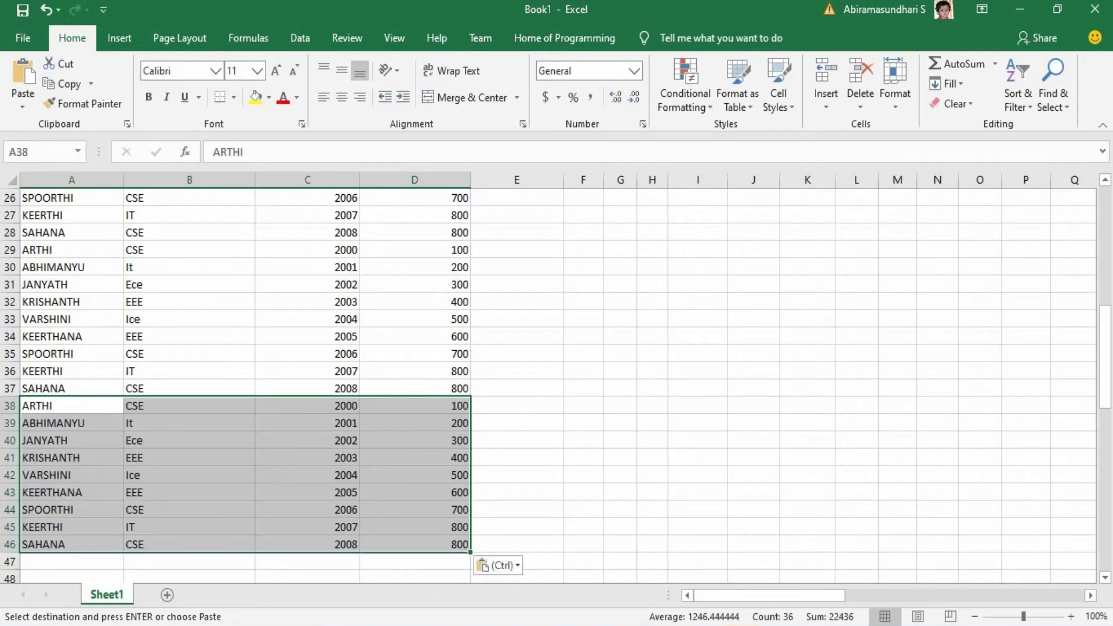
# Enter the letter d in cell H1, outside the student list.
pyautogui.moveTo(1105, 397); pyautogui.dragTo(1095, 228)
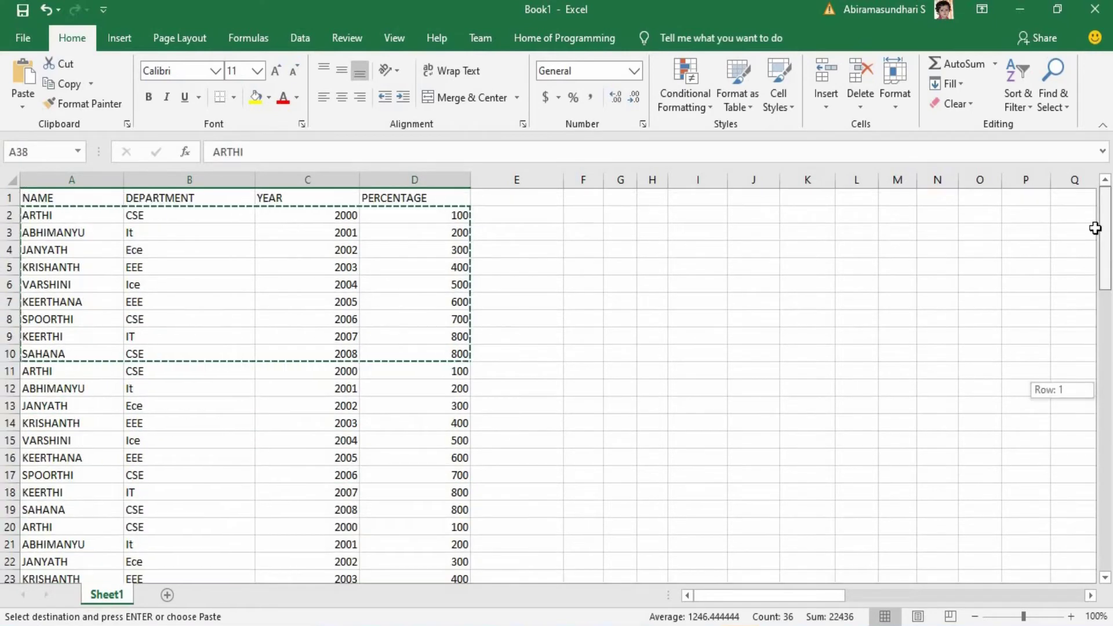
pyautogui.click(662, 280)
pyautogui.hotkey('ctrl', 'Up')
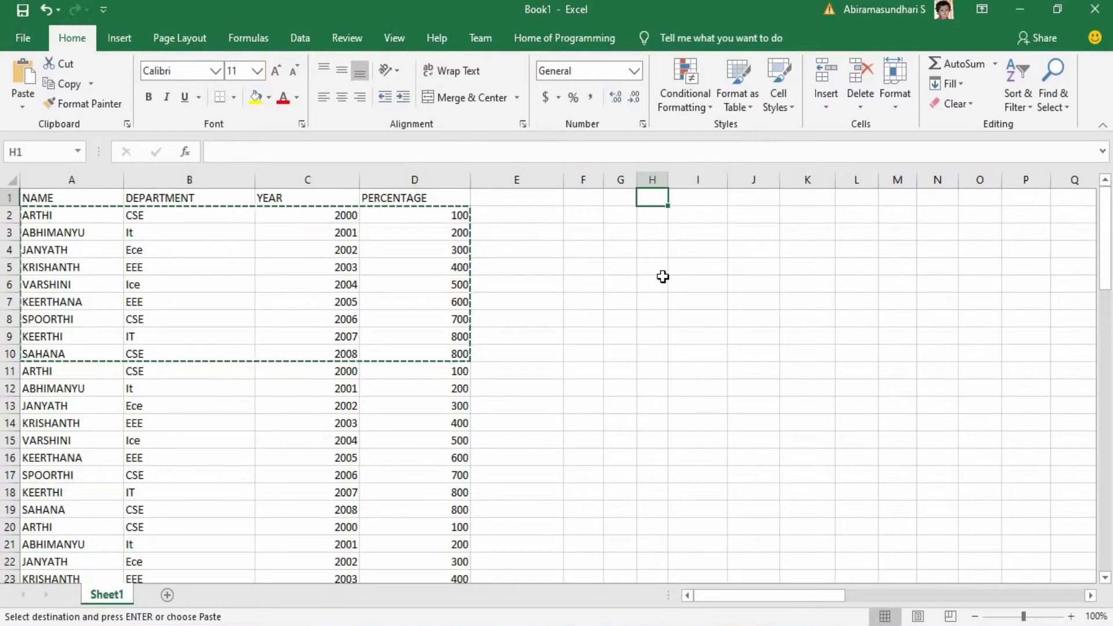
pyautogui.write('d')
pyautogui.click(614, 269)
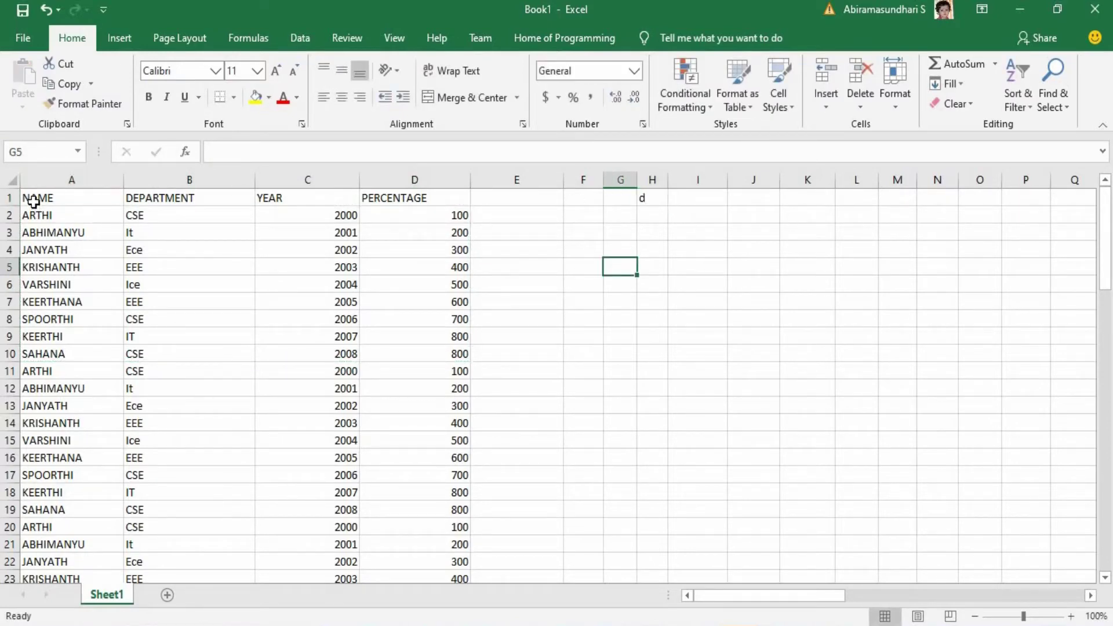
# Select the whole student list A1:D46, including its headings, and start creating a PivotTable from it.
pyautogui.moveTo(33, 200); pyautogui.dragTo(449, 558)
pyautogui.click(452, 559)
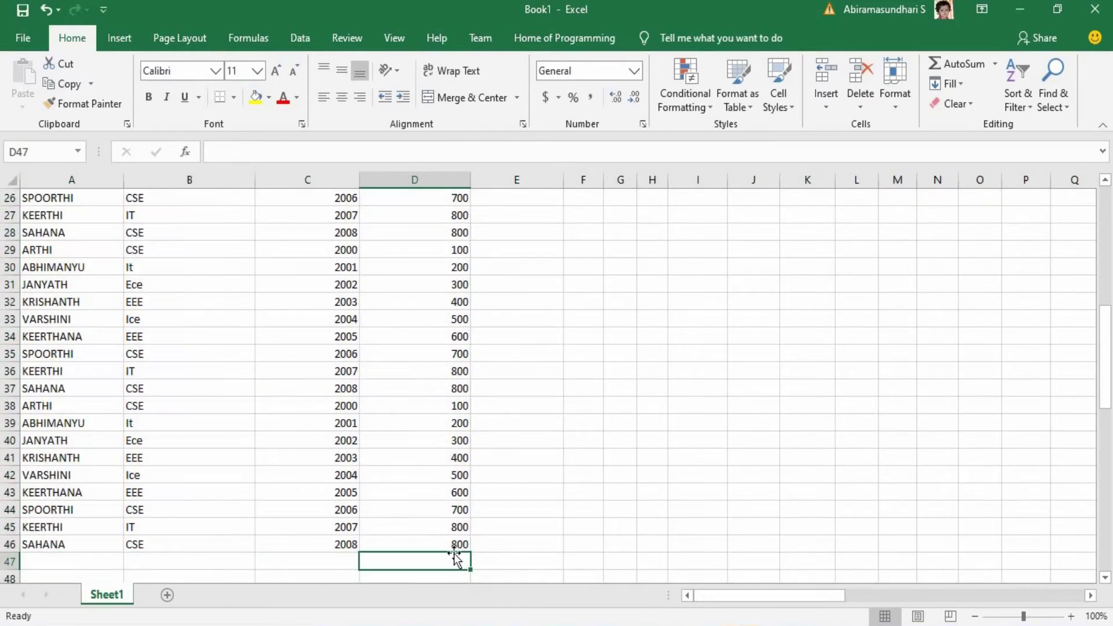
pyautogui.click(465, 541)
pyautogui.hotkey('ctrl', 'shift', 'Up')
pyautogui.hotkey('ctrl', 'shift', 'Left')
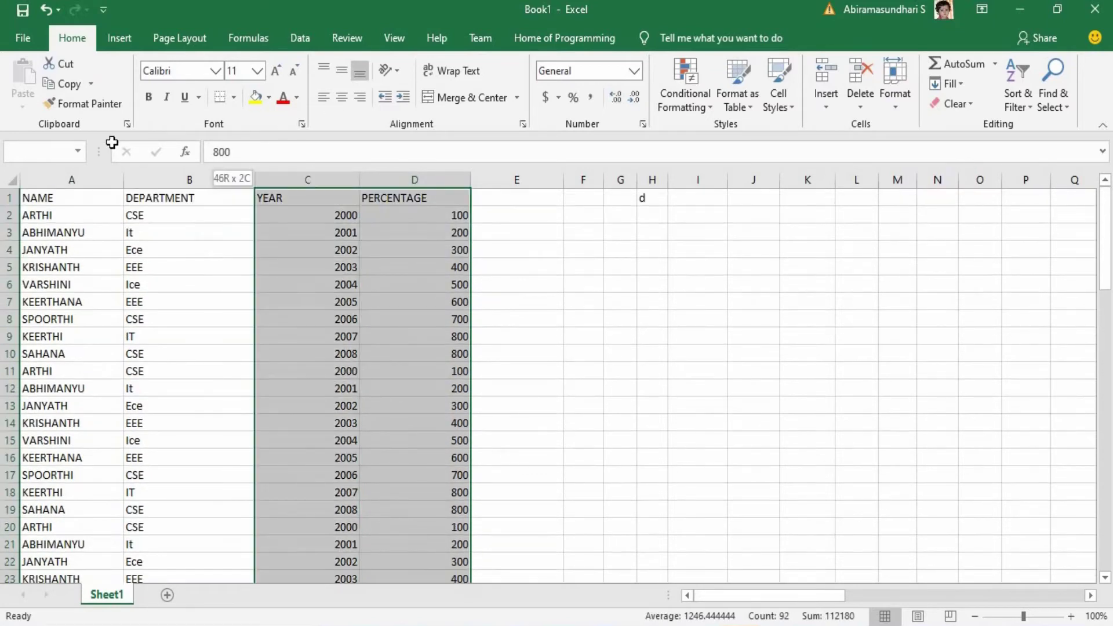
pyautogui.moveTo(112, 144); pyautogui.dragTo(111, 141)
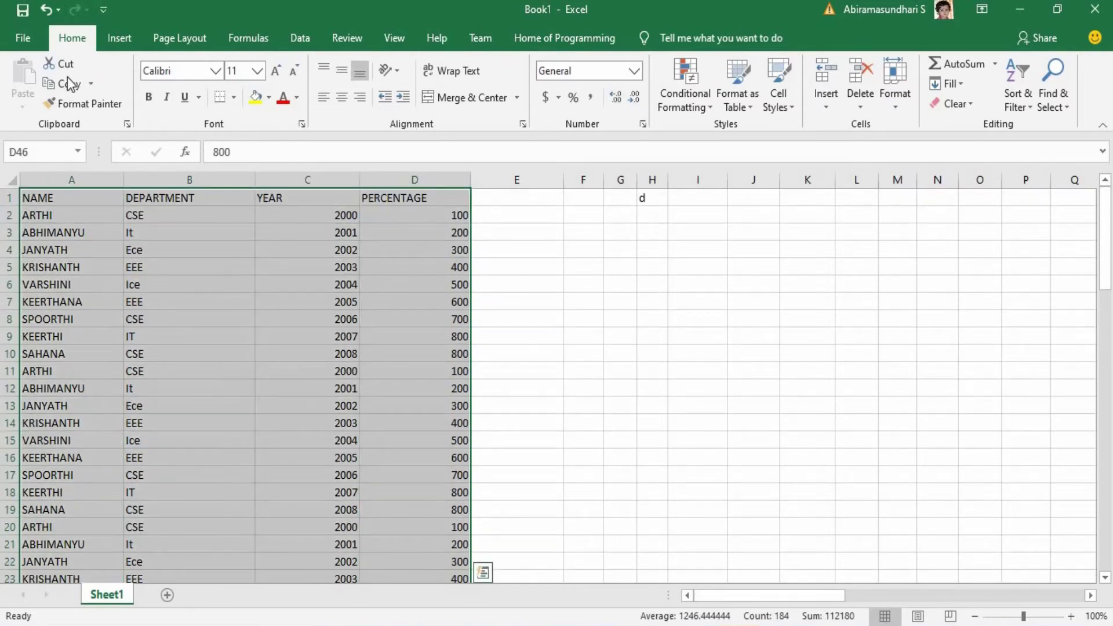
pyautogui.click(129, 39)
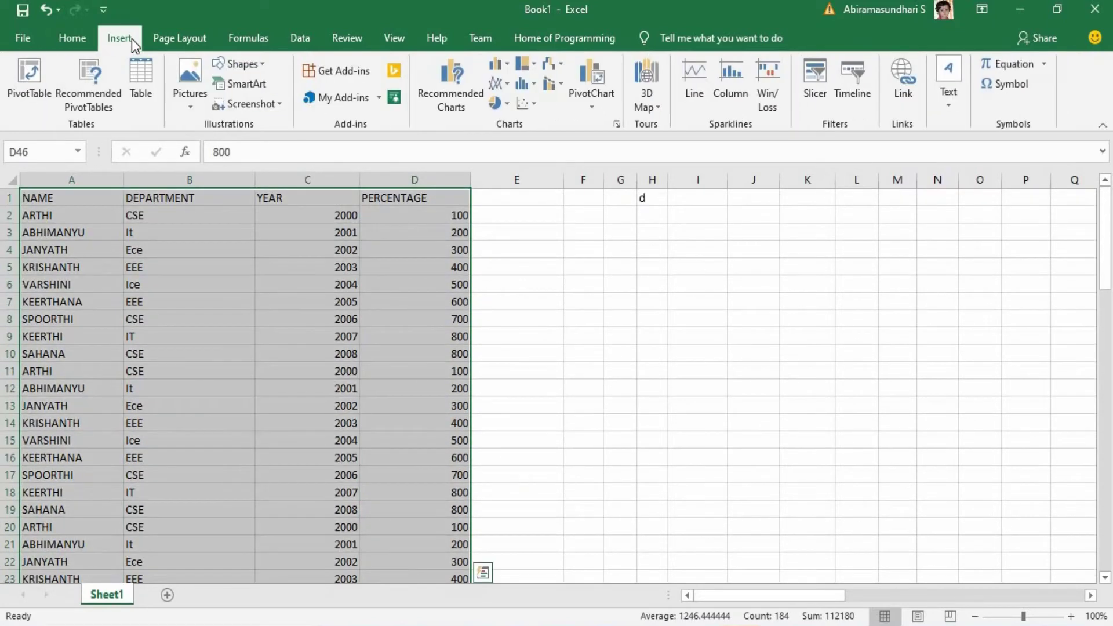
pyautogui.click(28, 79)
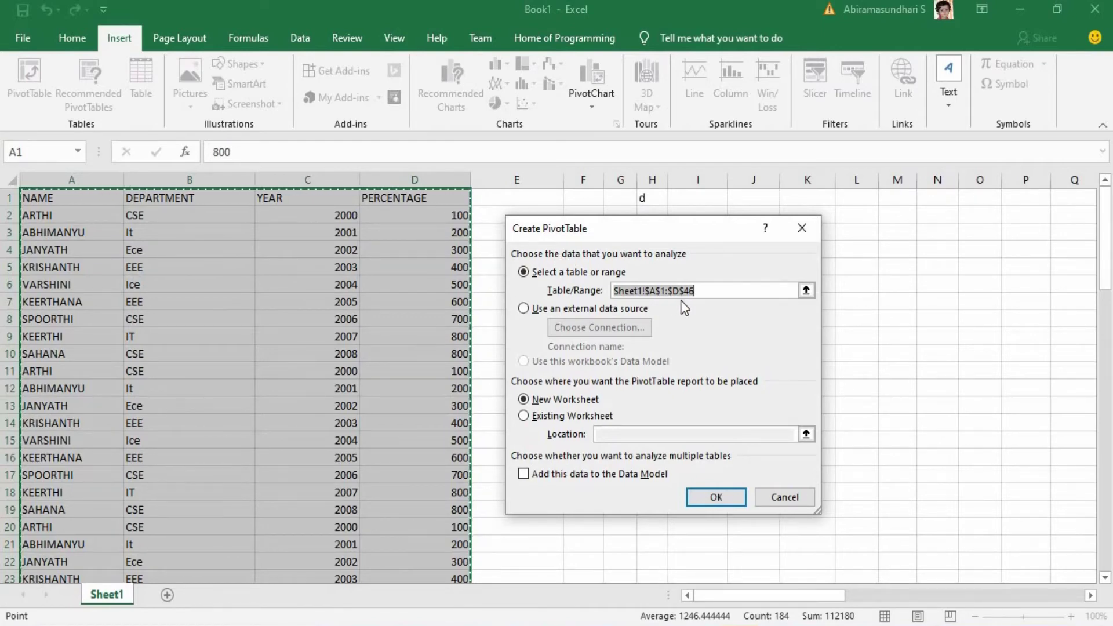
# Place the PivotTable on the existing worksheet at Sheet1 cell K8 and create it.
pyautogui.click(545, 418)
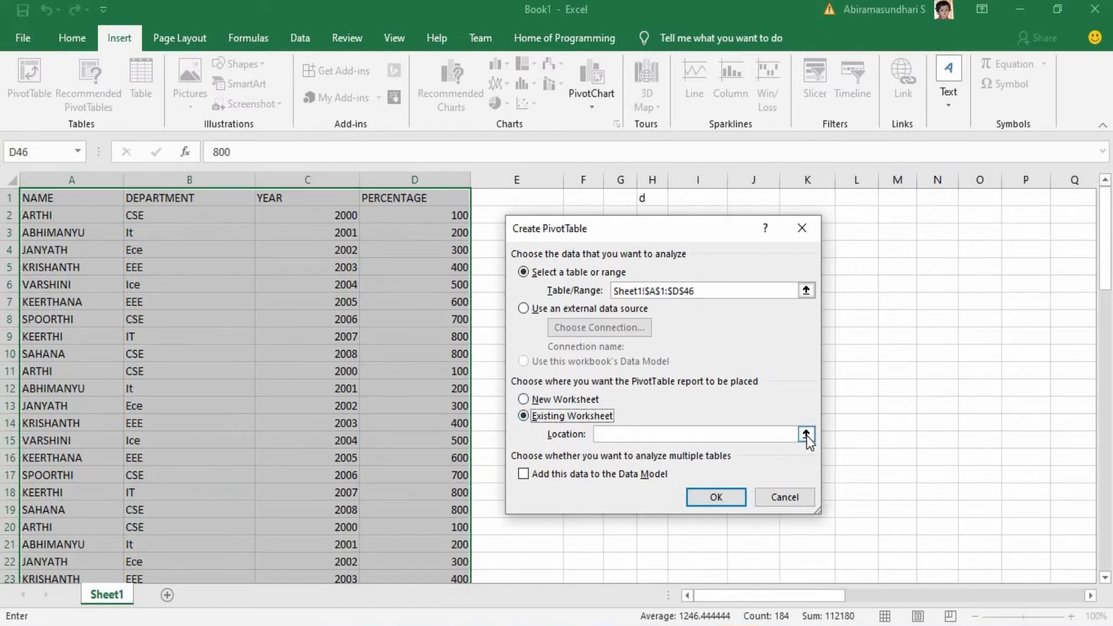
pyautogui.click(806, 434)
pyautogui.click(813, 316)
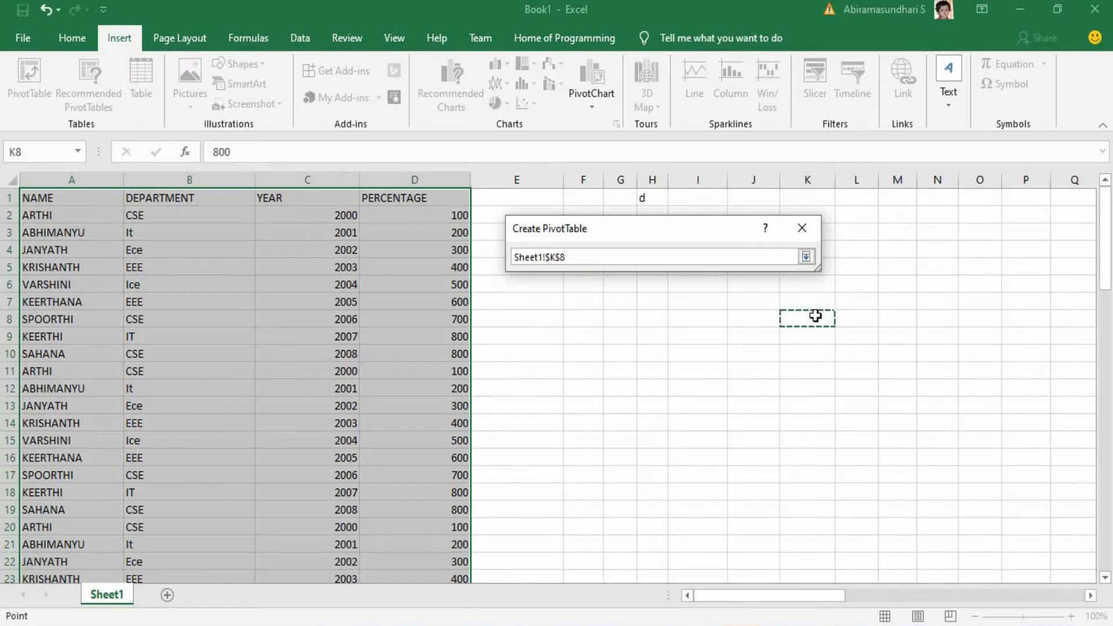
pyautogui.click(806, 256)
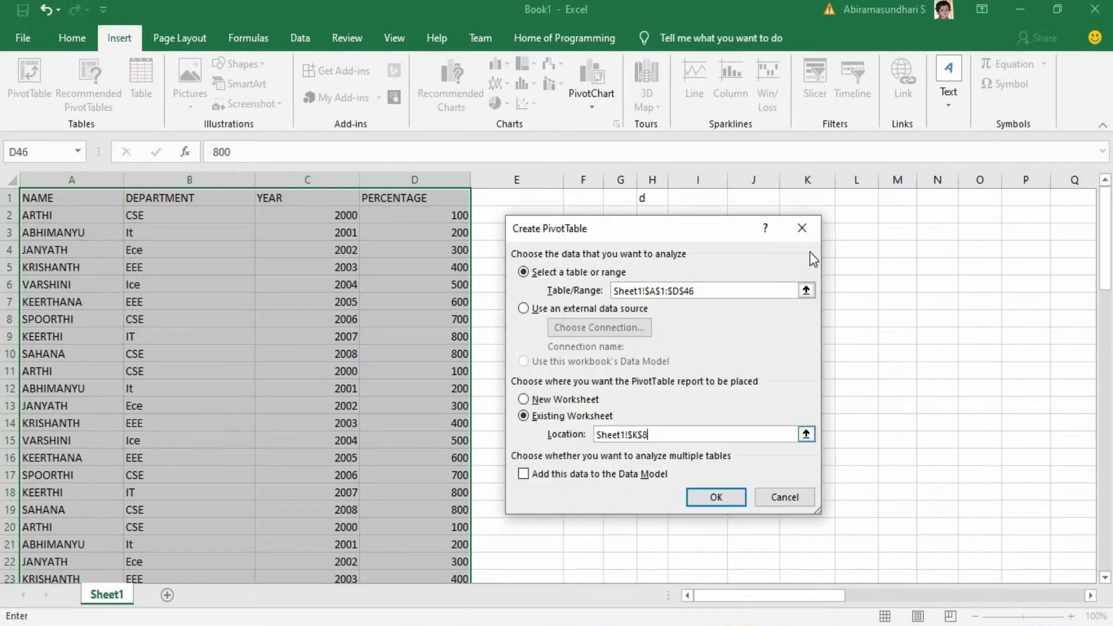
pyautogui.click(705, 497)
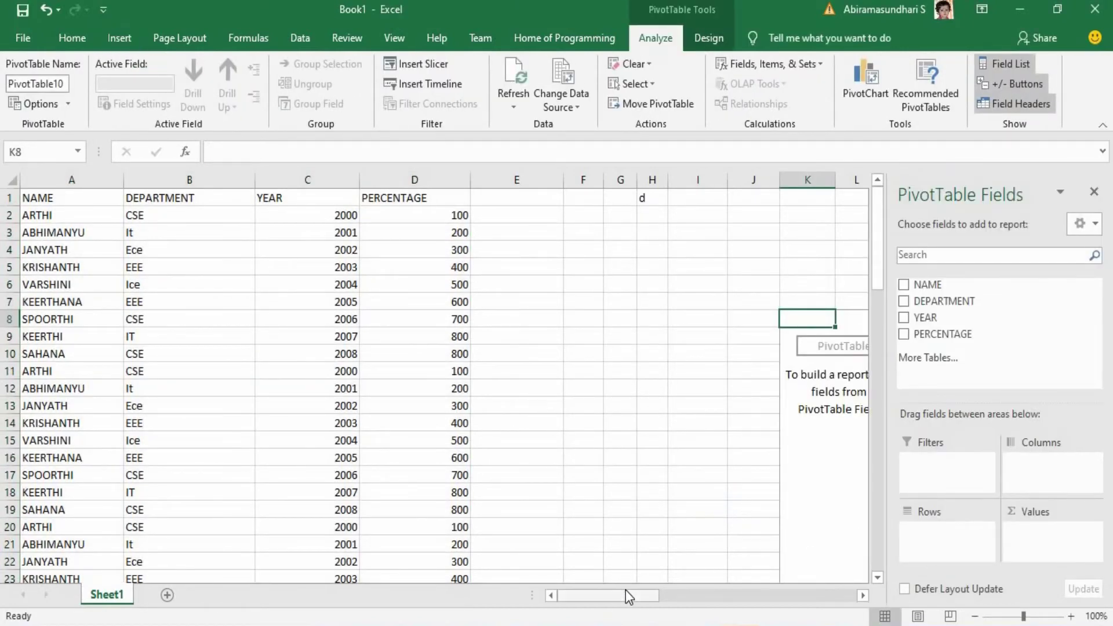
# Examine the empty PivotTable area at K8 alongside the student list's headings in A1:D1.
pyautogui.moveTo(642, 593); pyautogui.dragTo(671, 604)
pyautogui.moveTo(875, 277); pyautogui.dragTo(877, 310)
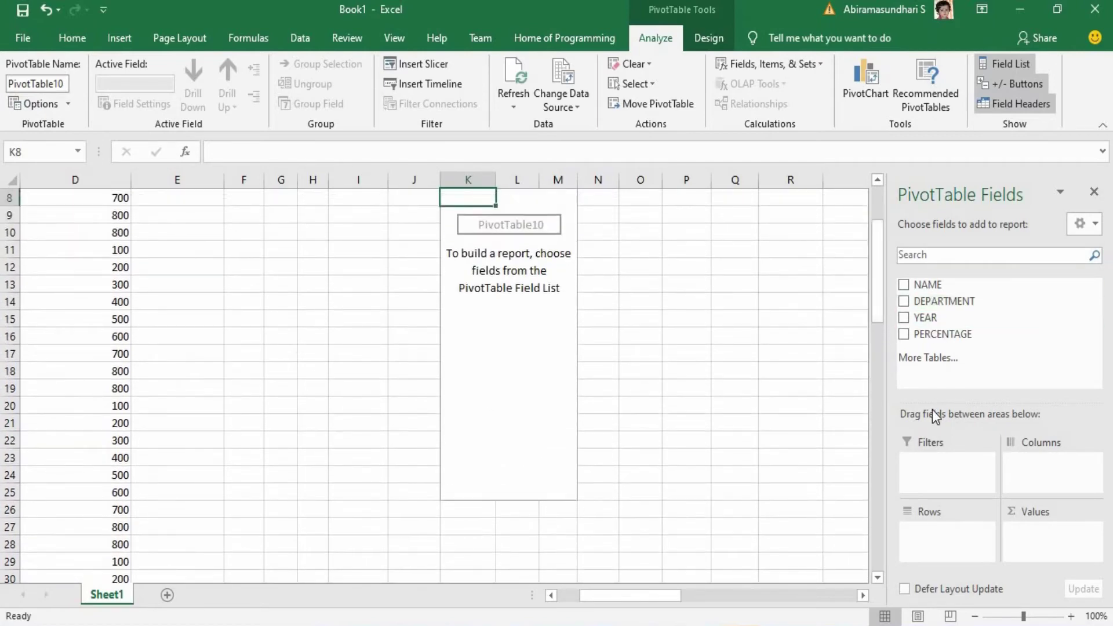
pyautogui.moveTo(633, 597); pyautogui.dragTo(837, 386)
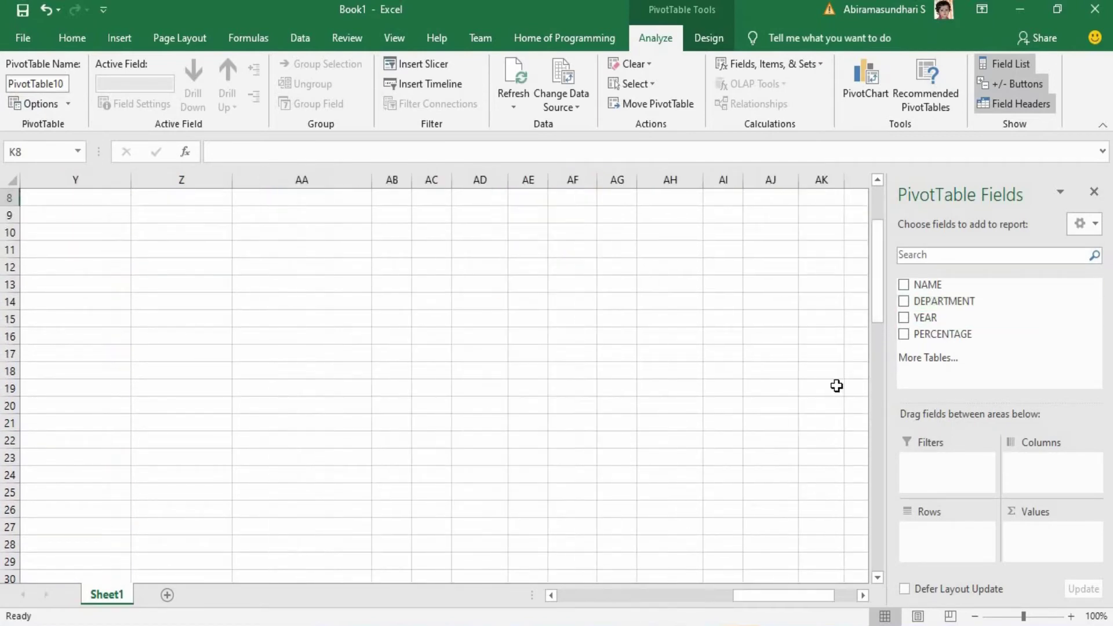
pyautogui.moveTo(880, 319); pyautogui.dragTo(881, 235)
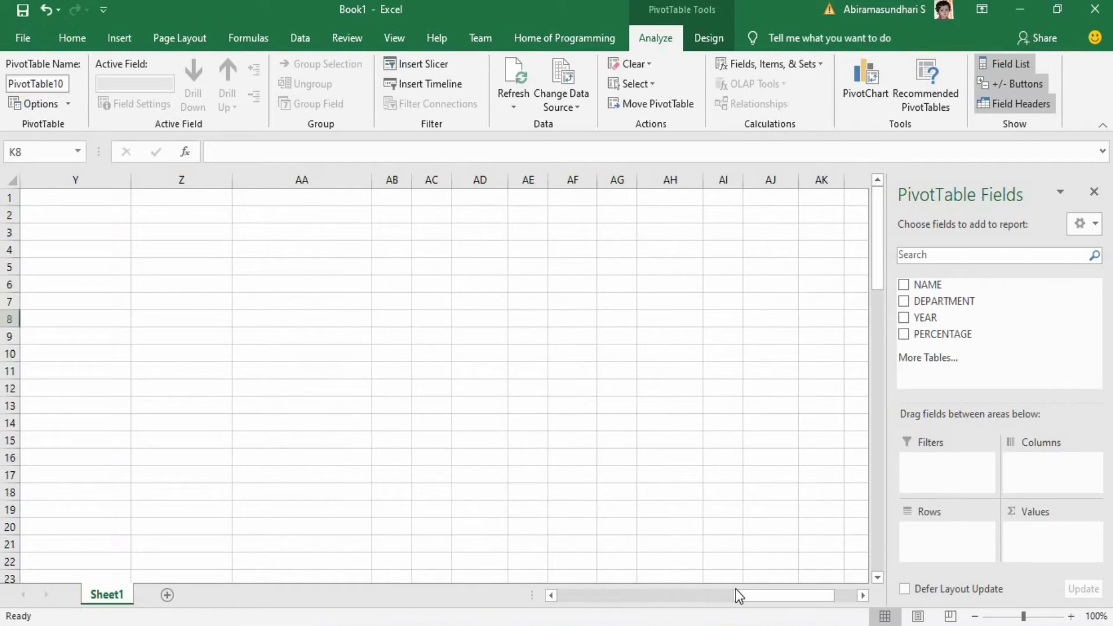
pyautogui.click(557, 597)
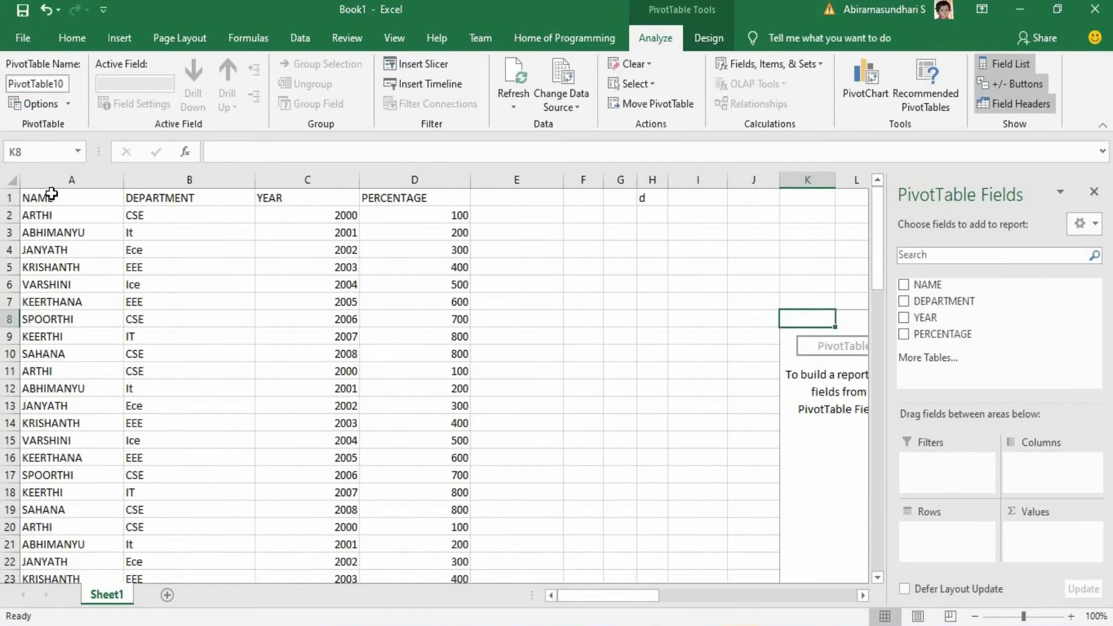
pyautogui.moveTo(85, 195); pyautogui.dragTo(400, 194)
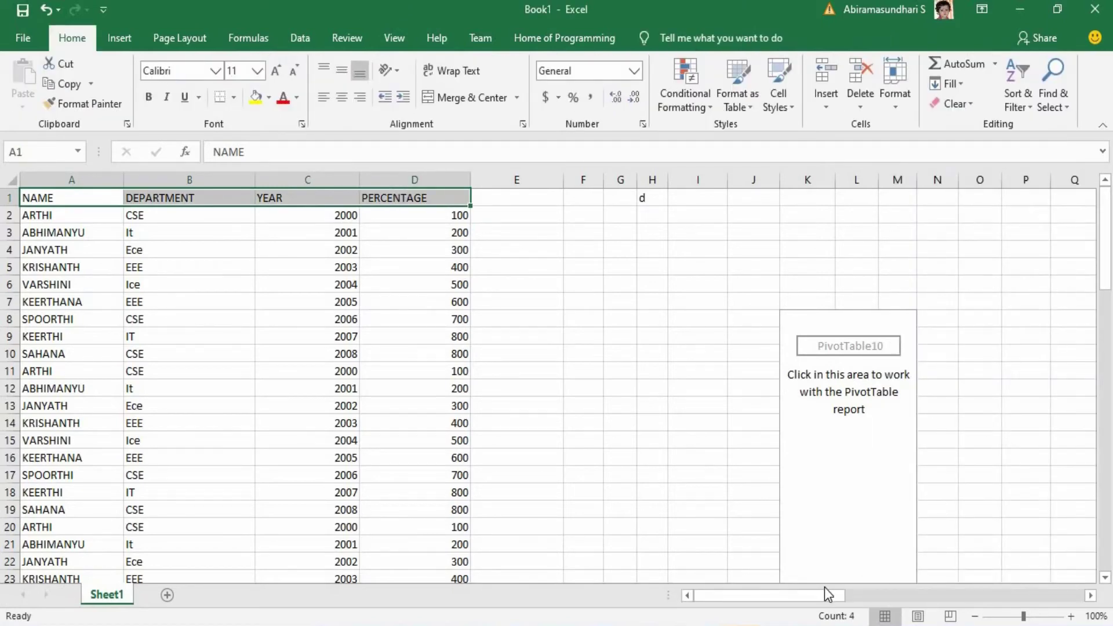
pyautogui.moveTo(846, 598); pyautogui.dragTo(826, 322)
pyautogui.click(826, 322)
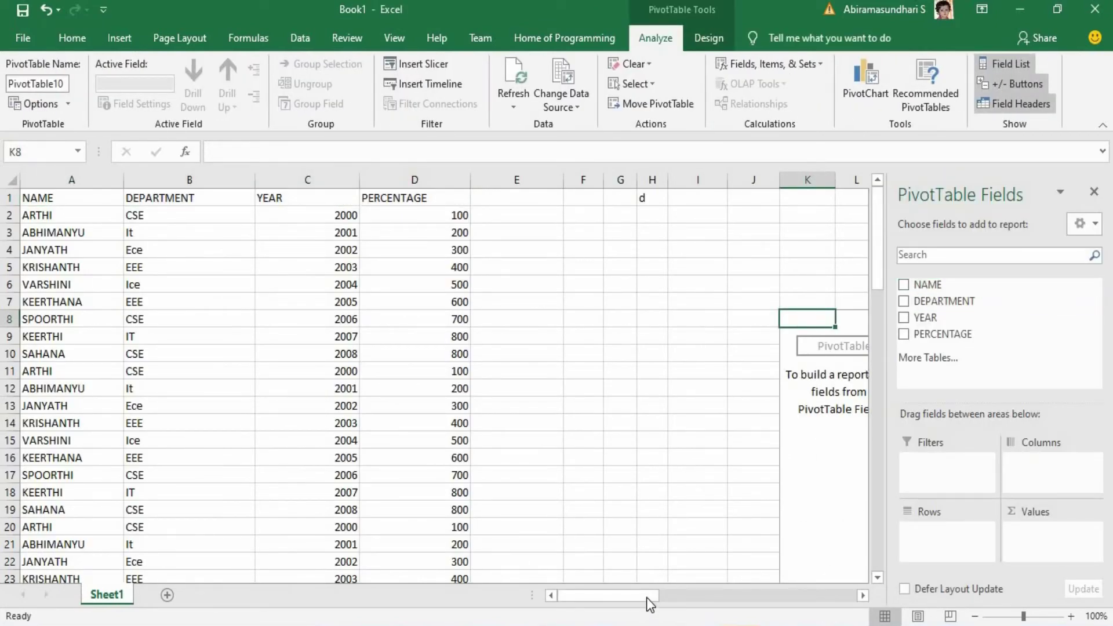
# Add the NAME field to the PivotTable's rows and the DEPARTMENT field to its columns.
pyautogui.moveTo(646, 597); pyautogui.dragTo(686, 601)
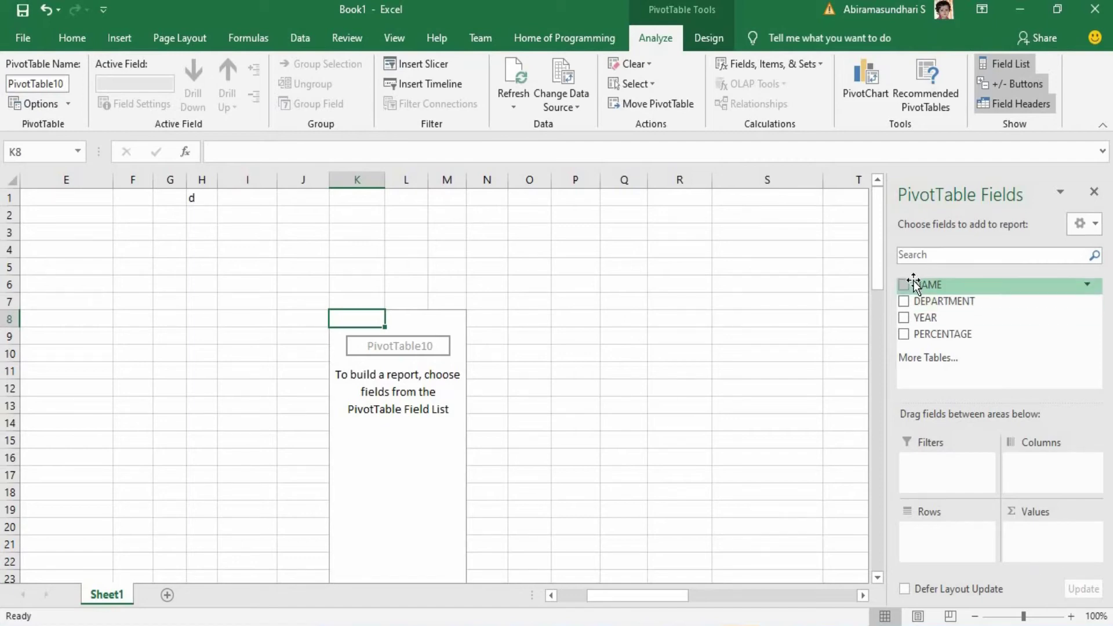
pyautogui.moveTo(917, 285); pyautogui.dragTo(932, 545)
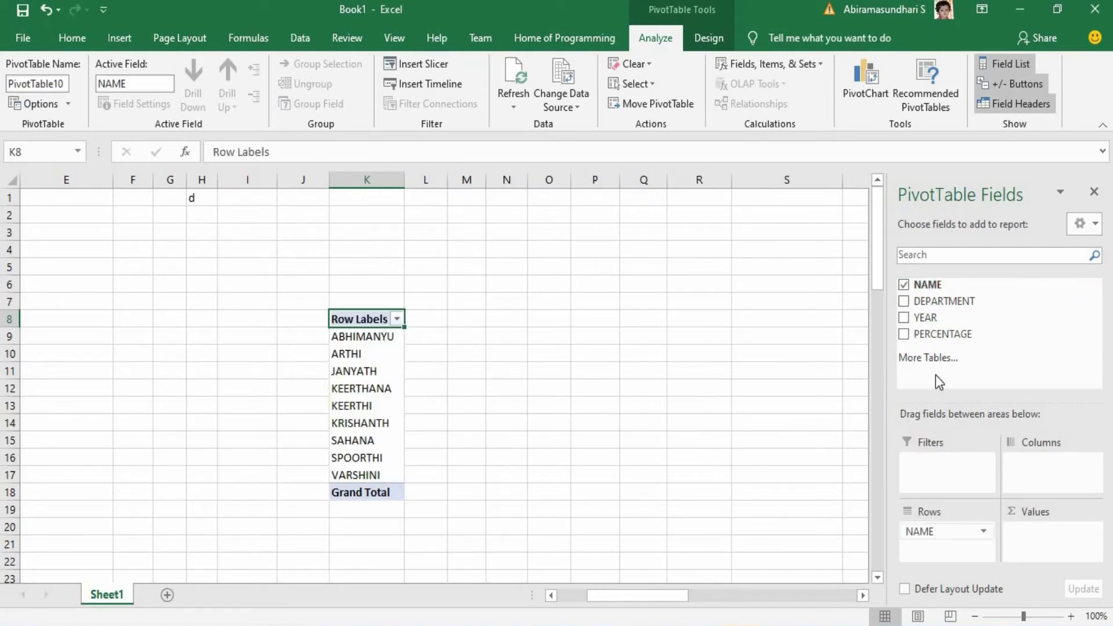
pyautogui.moveTo(954, 362); pyautogui.dragTo(1029, 473)
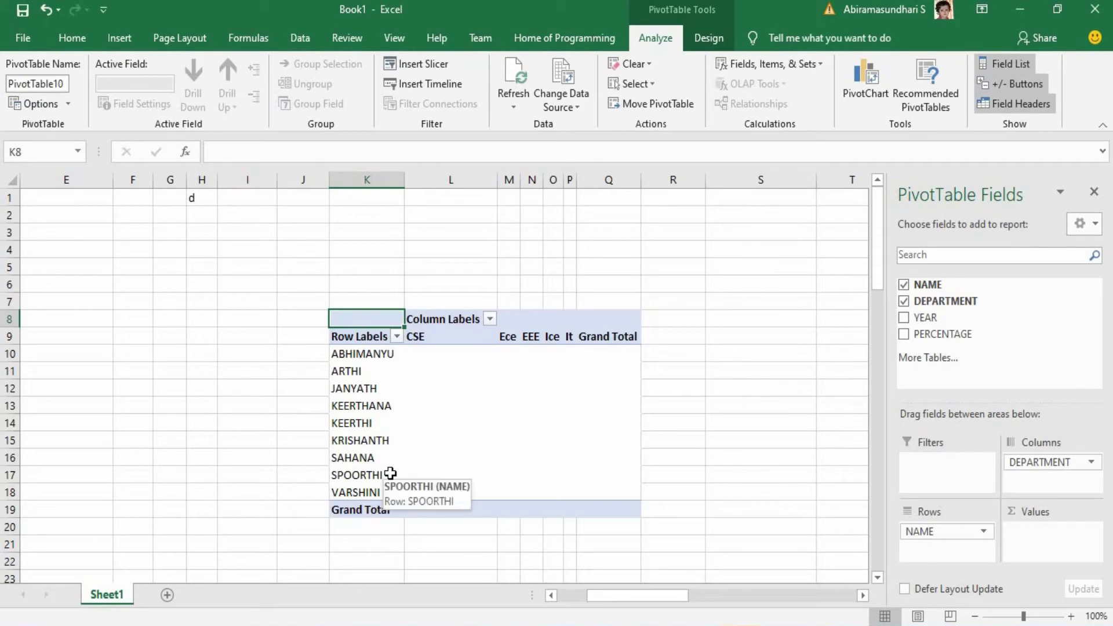
# Try the PivotTable with DEPARTMENT as rows and NAME as columns, and restore NAME as rows and DEPARTMENT as columns.
pyautogui.moveTo(633, 599); pyautogui.dragTo(603, 600)
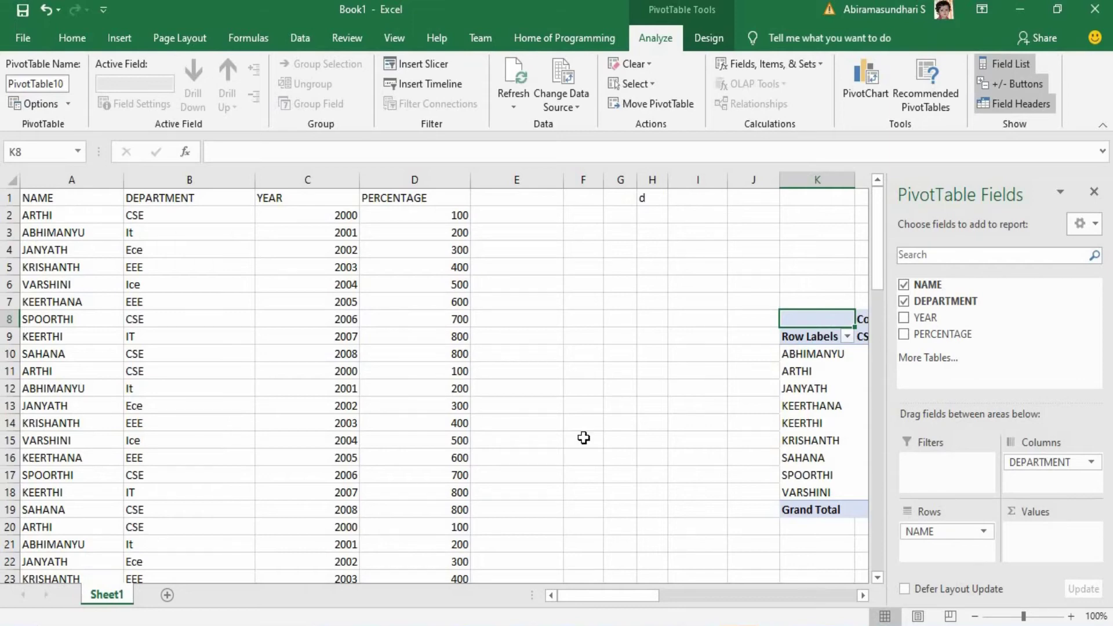
pyautogui.moveTo(638, 600); pyautogui.dragTo(660, 600)
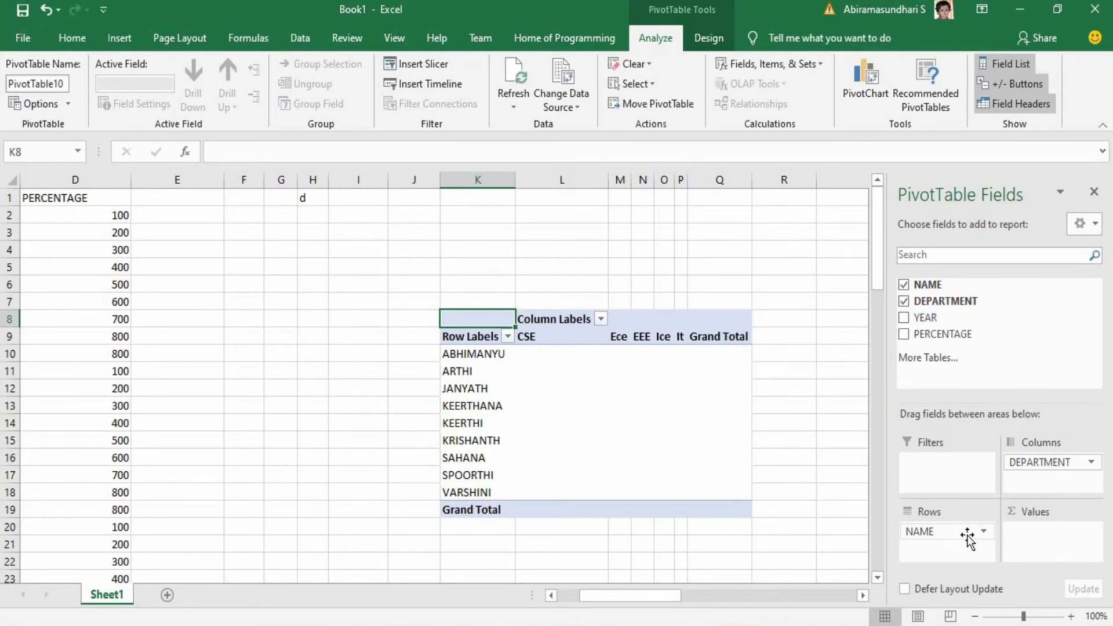
pyautogui.moveTo(966, 536)
pyautogui.mouseDown()
pyautogui.moveTo(1052, 464)
pyautogui.moveTo(1049, 490)
pyautogui.moveTo(950, 529)
pyautogui.moveTo(958, 538)
pyautogui.mouseUp()
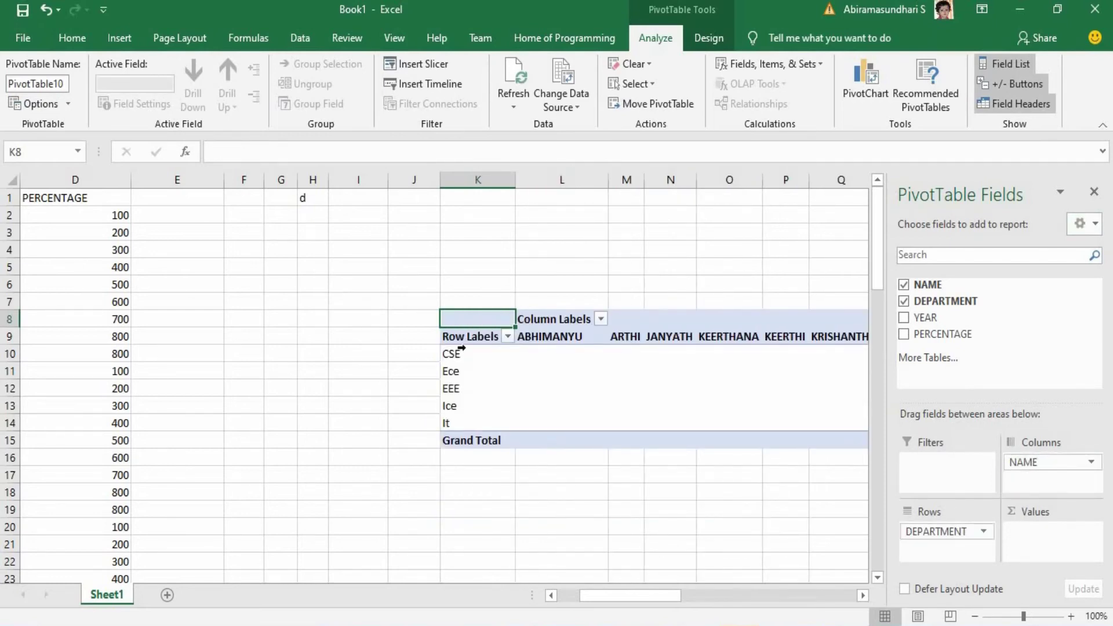
pyautogui.moveTo(931, 529)
pyautogui.mouseDown()
pyautogui.moveTo(1027, 475)
pyautogui.moveTo(961, 499)
pyautogui.moveTo(948, 549)
pyautogui.moveTo(927, 545)
pyautogui.mouseUp()
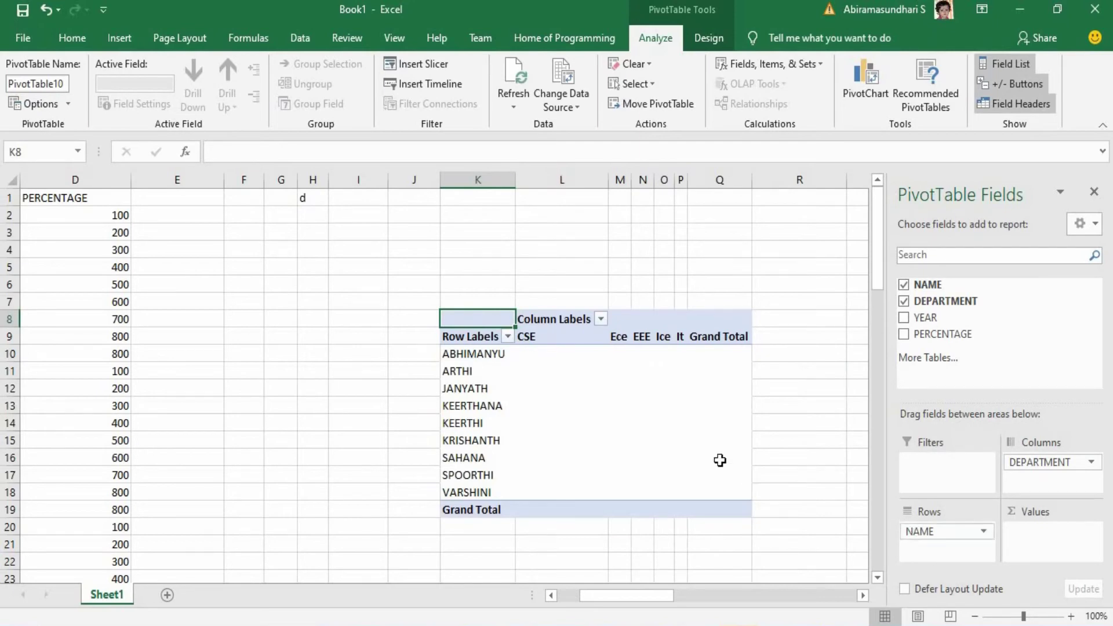
# Add the YEAR, PERCENTAGE and NAME fields to the PivotTable's values, with NAME placed first.
pyautogui.moveTo(628, 598); pyautogui.dragTo(580, 598)
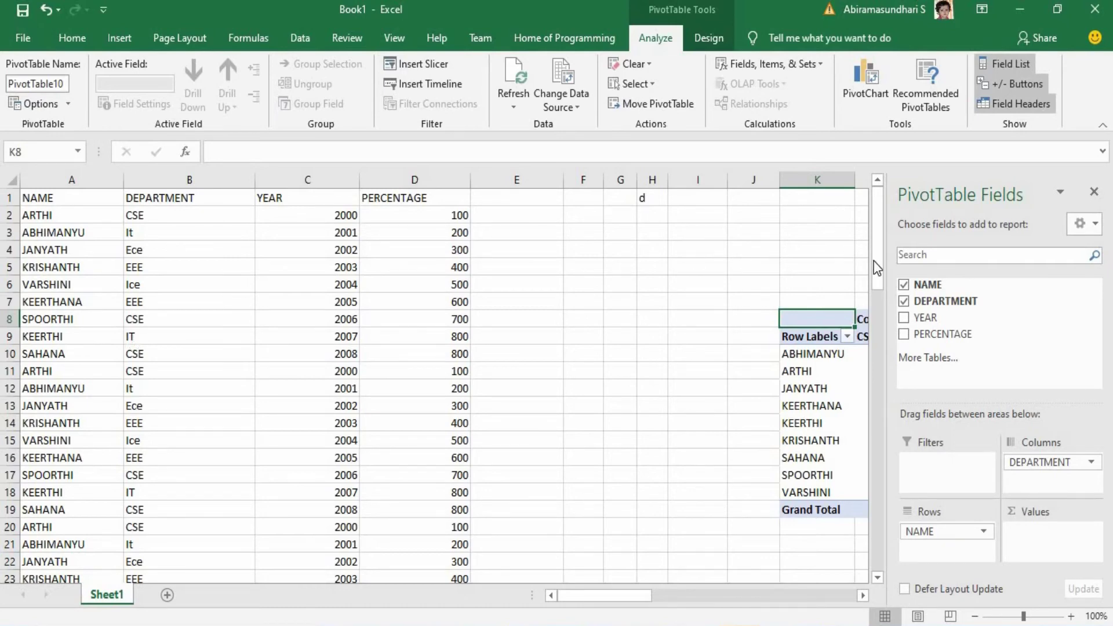
pyautogui.moveTo(876, 264)
pyautogui.mouseDown()
pyautogui.moveTo(877, 398)
pyautogui.moveTo(871, 247)
pyautogui.mouseUp()
pyautogui.moveTo(641, 599); pyautogui.dragTo(675, 596)
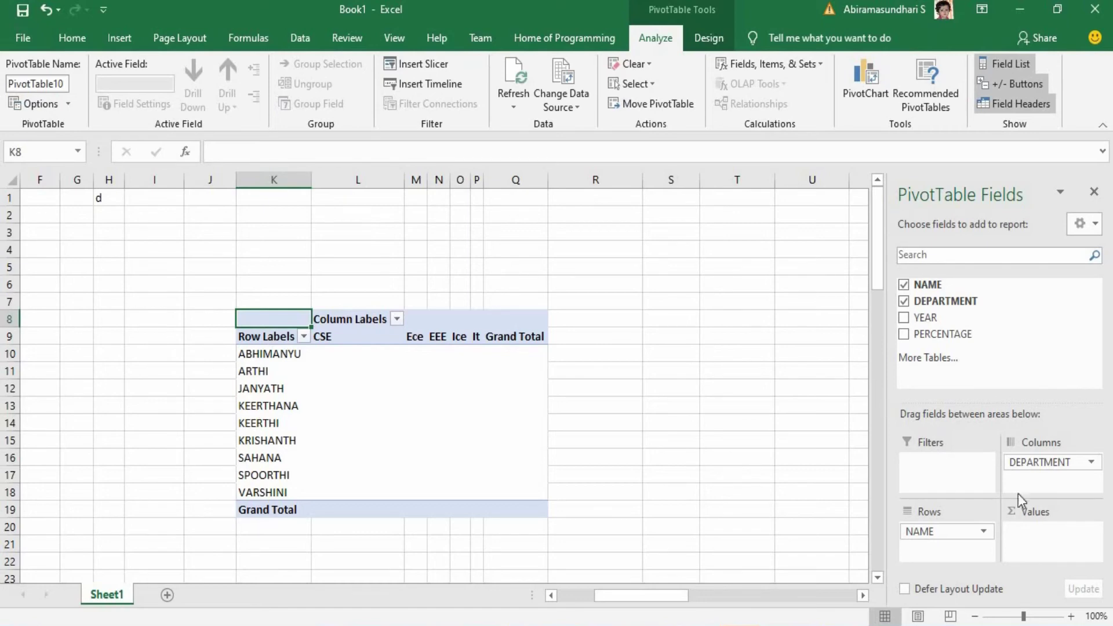
pyautogui.moveTo(922, 318); pyautogui.dragTo(1018, 532)
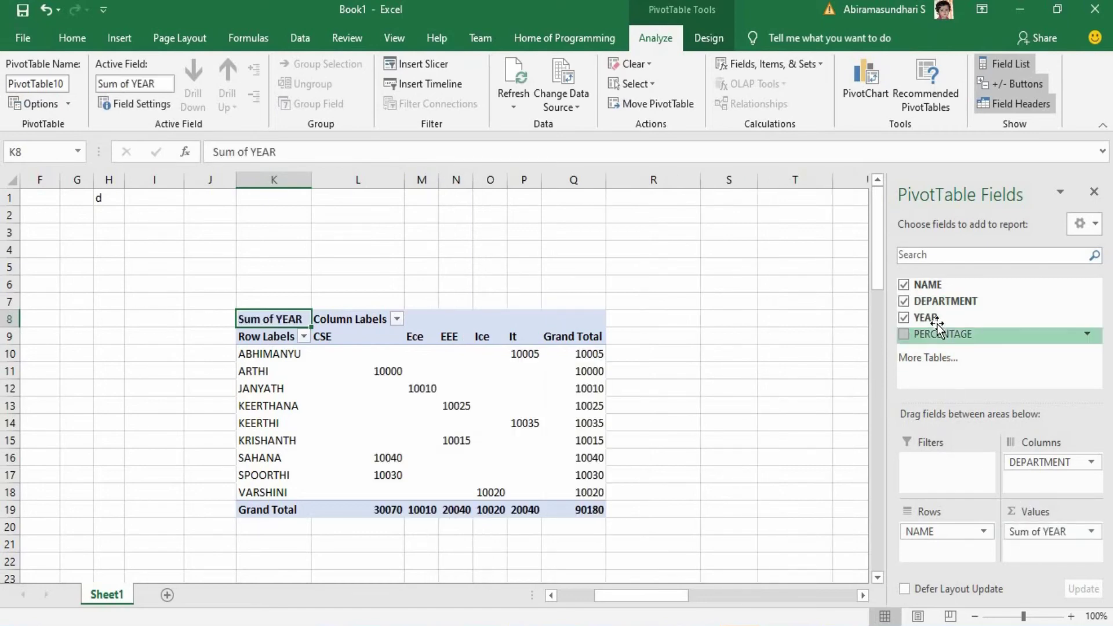
pyautogui.moveTo(937, 334); pyautogui.dragTo(1038, 556)
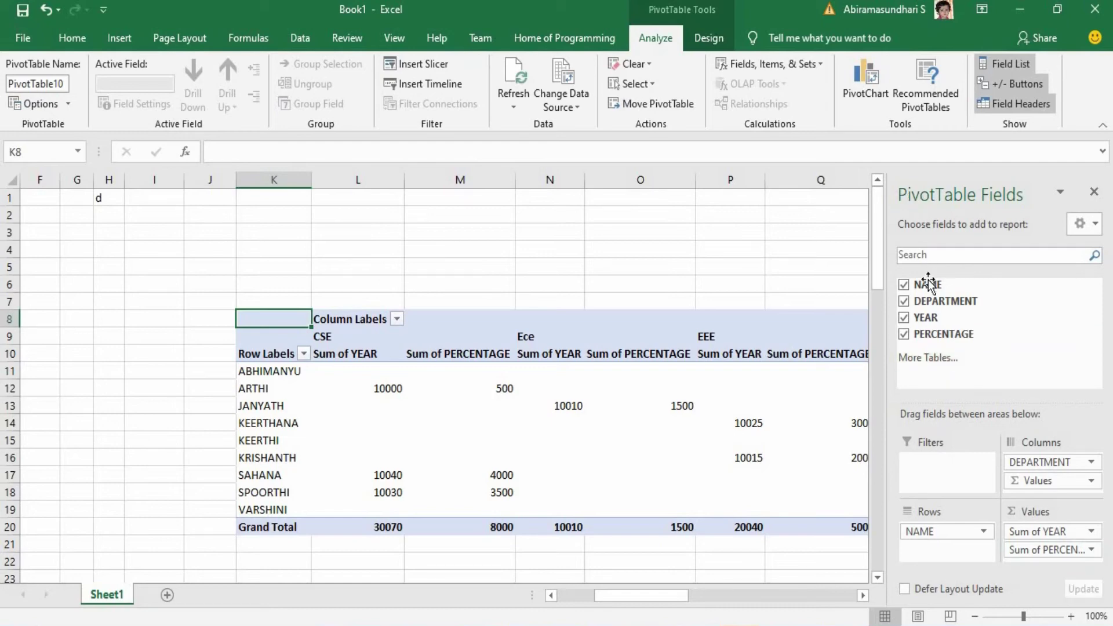
pyautogui.moveTo(930, 284); pyautogui.dragTo(1032, 533)
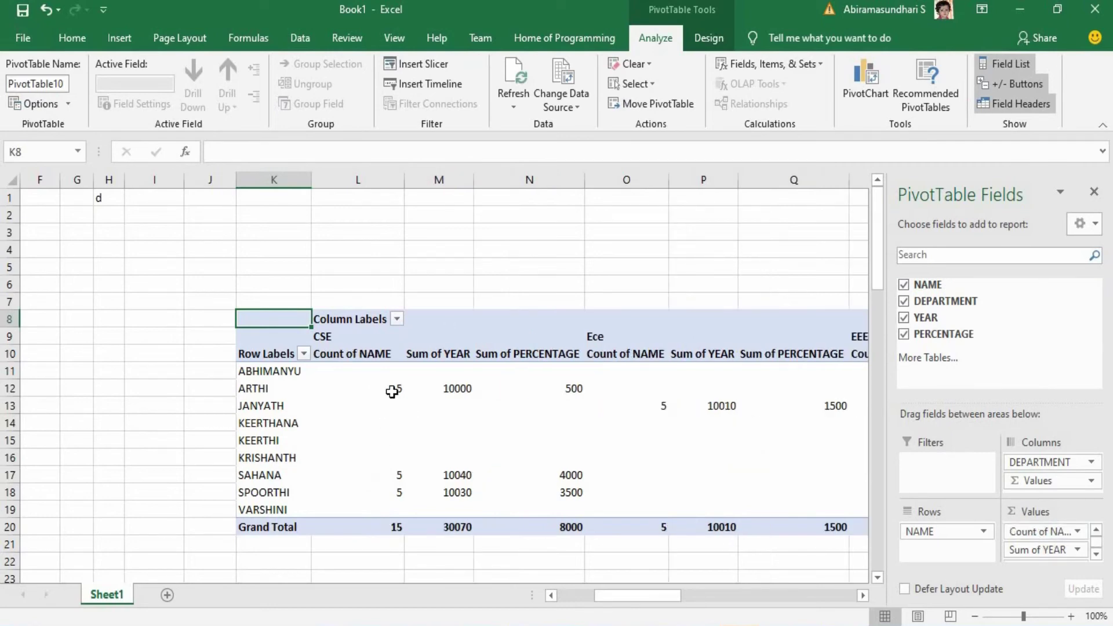
# Show the source records behind the Count of NAME value in L12 on a new sheet and return to Sheet1.
pyautogui.click(257, 388)
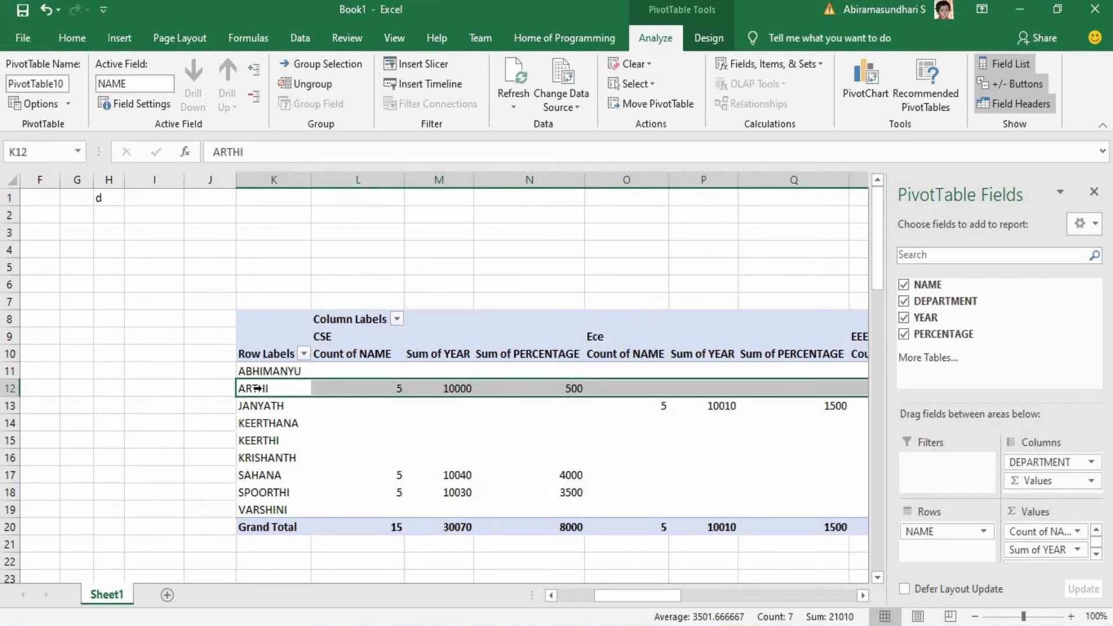
pyautogui.doubleClick(392, 390)
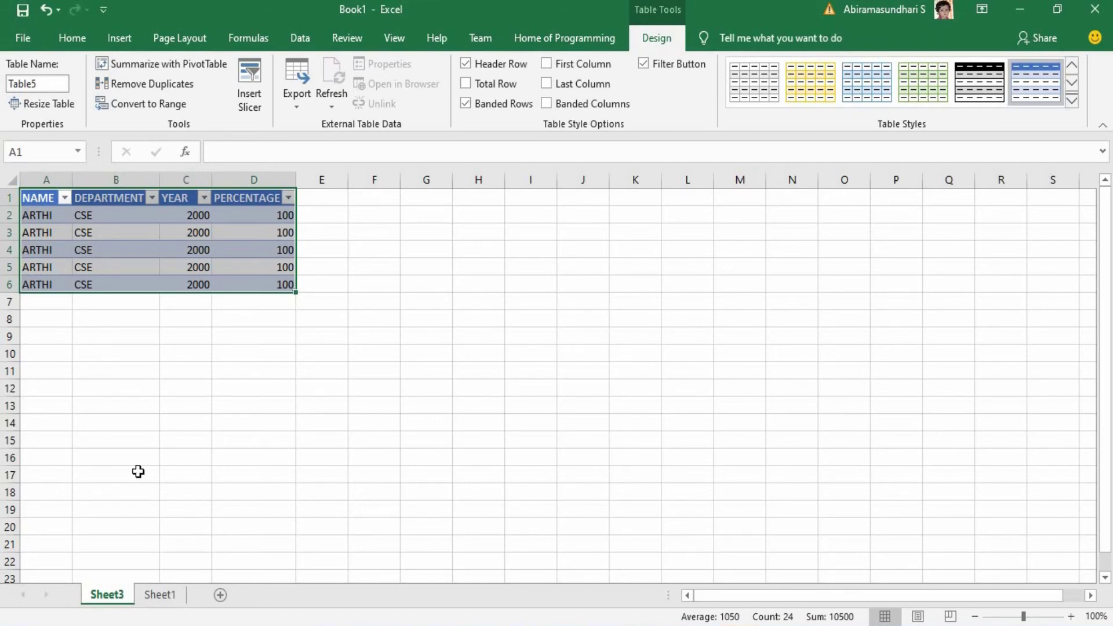
pyautogui.click(158, 594)
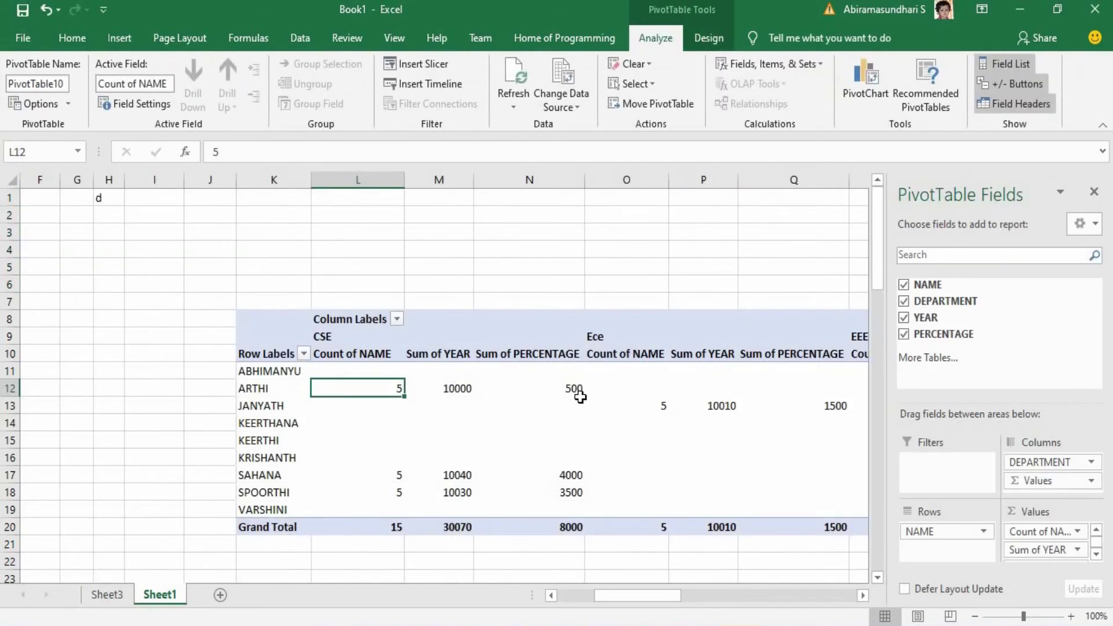
# Show the source records behind the Sum of PERCENTAGE value in N12 on a new sheet and return to Sheet1.
pyautogui.moveTo(577, 391)
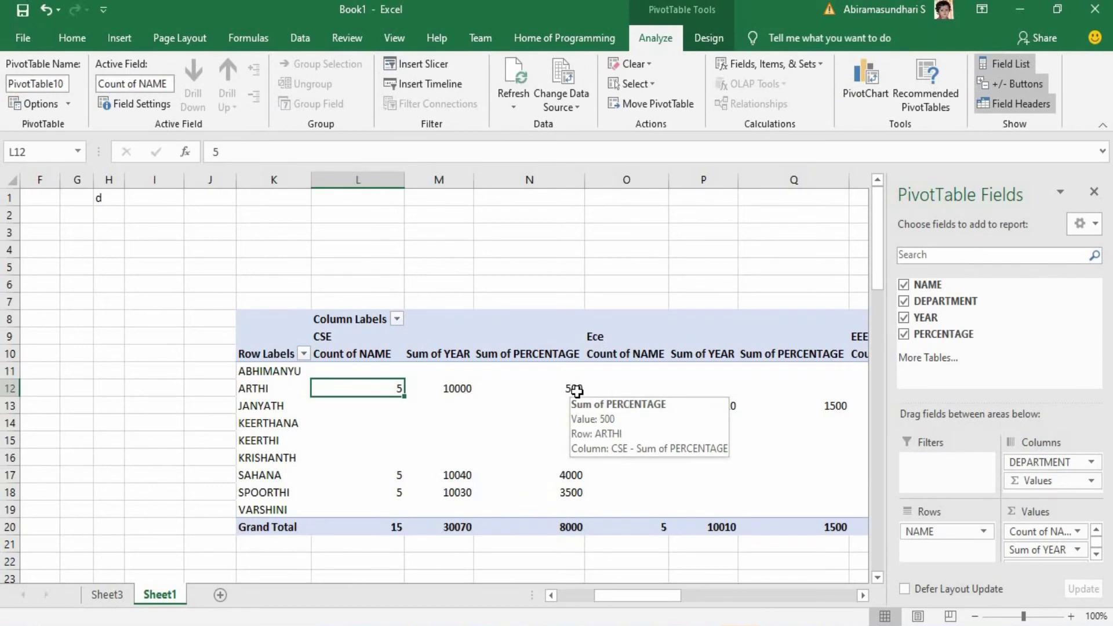
pyautogui.doubleClick(577, 391)
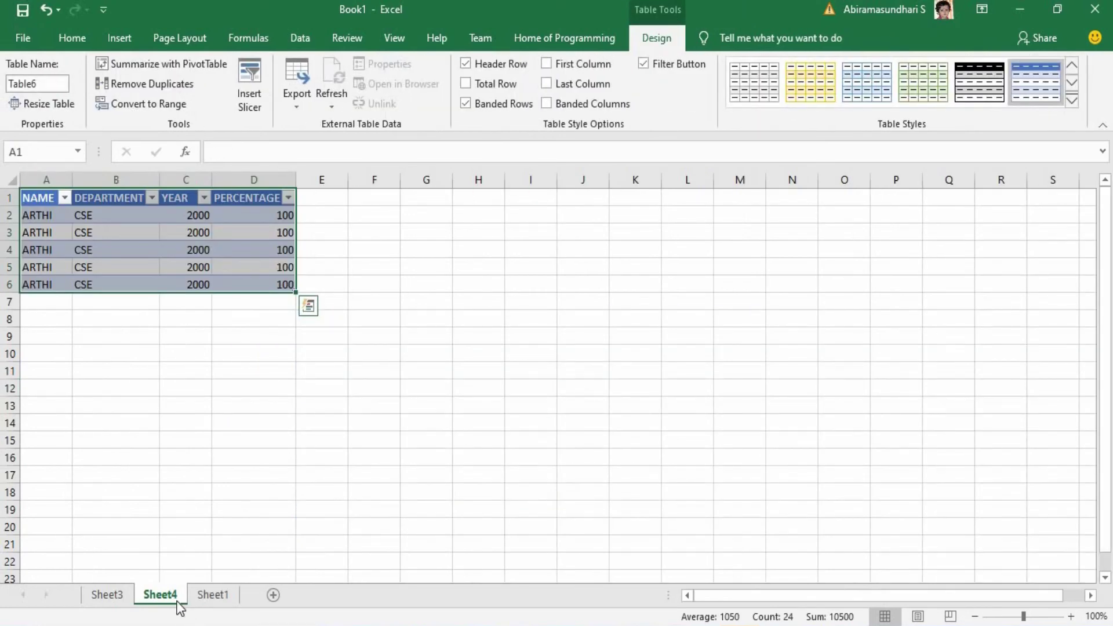
pyautogui.click(214, 594)
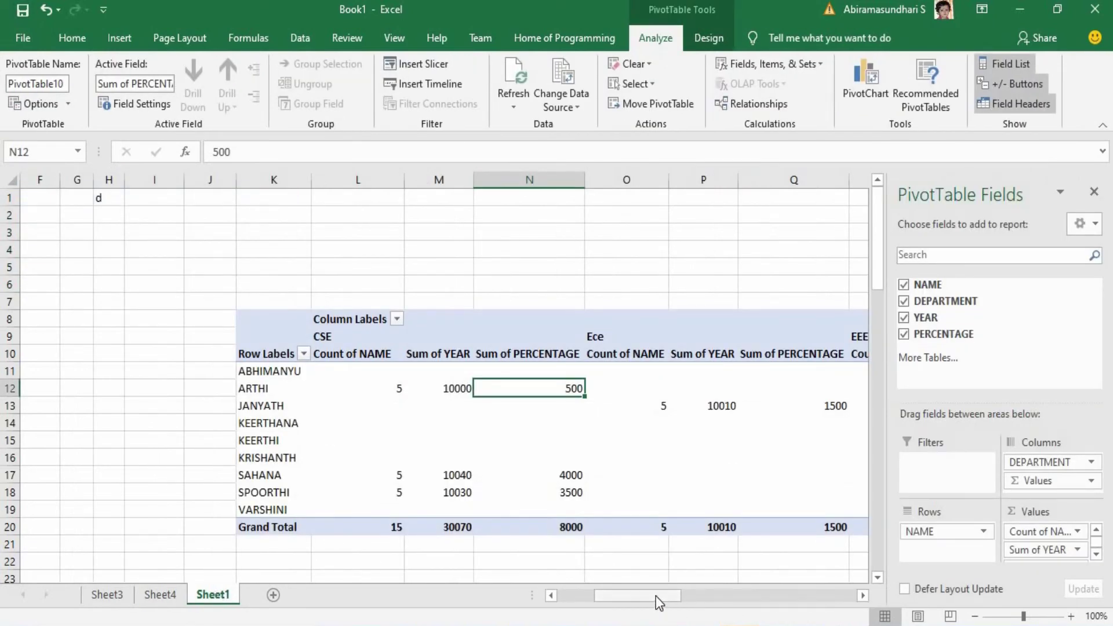
# Show the source records behind the Sum of YEAR value in M12 on a new sheet and return to Sheet1.
pyautogui.doubleClick(453, 389)
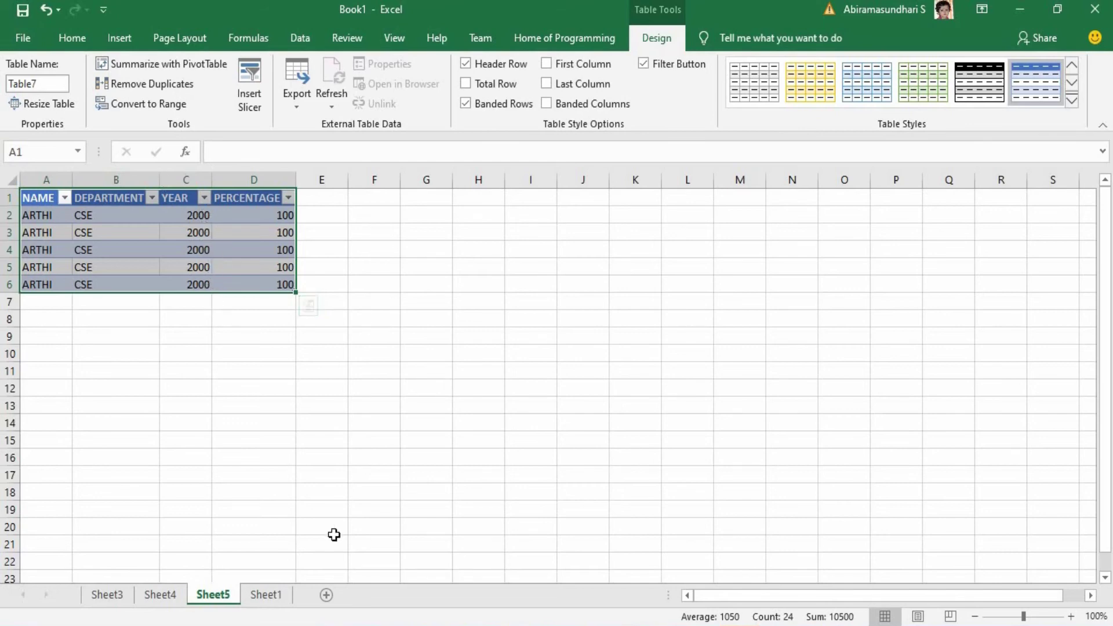
pyautogui.click(281, 595)
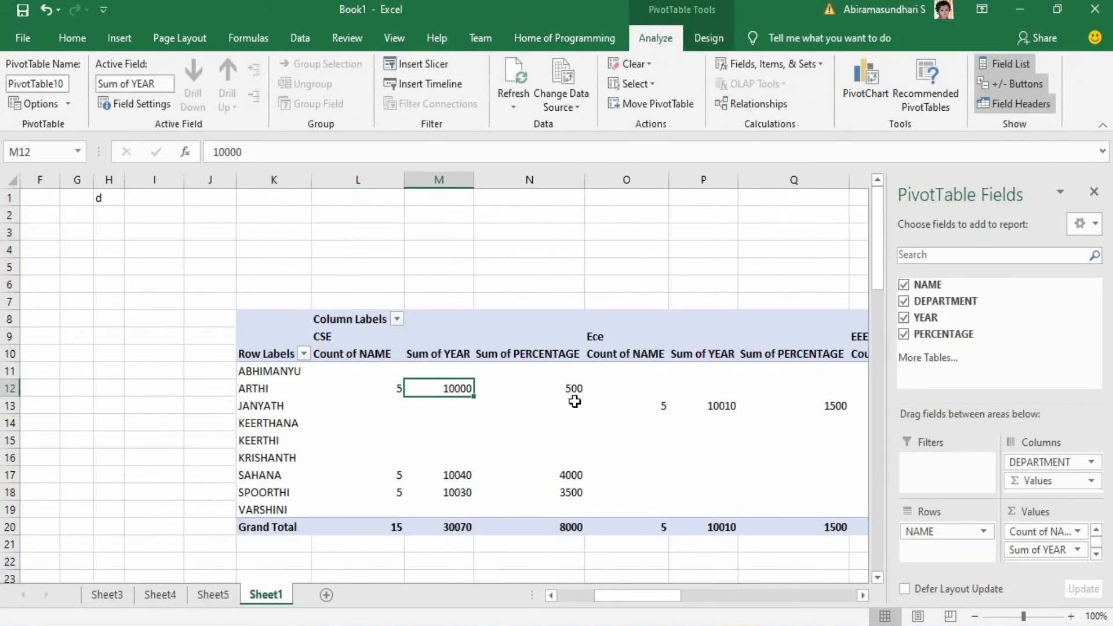
pyautogui.moveTo(584, 392)
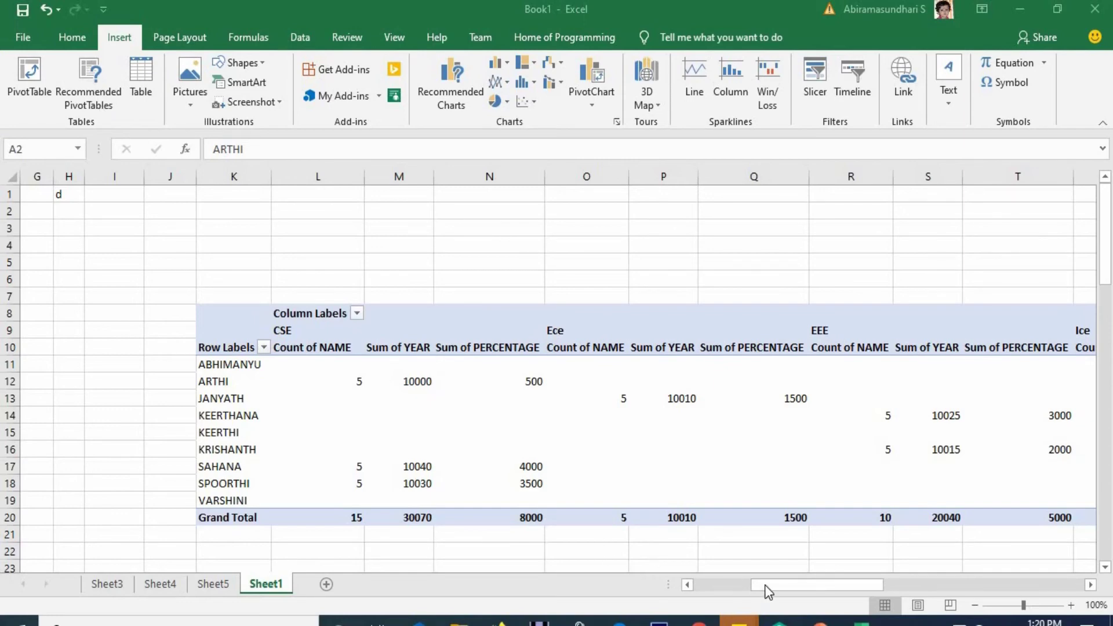
# Select the student records A2:D46 and open the recommended PivotTables for them.
pyautogui.moveTo(768, 591); pyautogui.dragTo(720, 579)
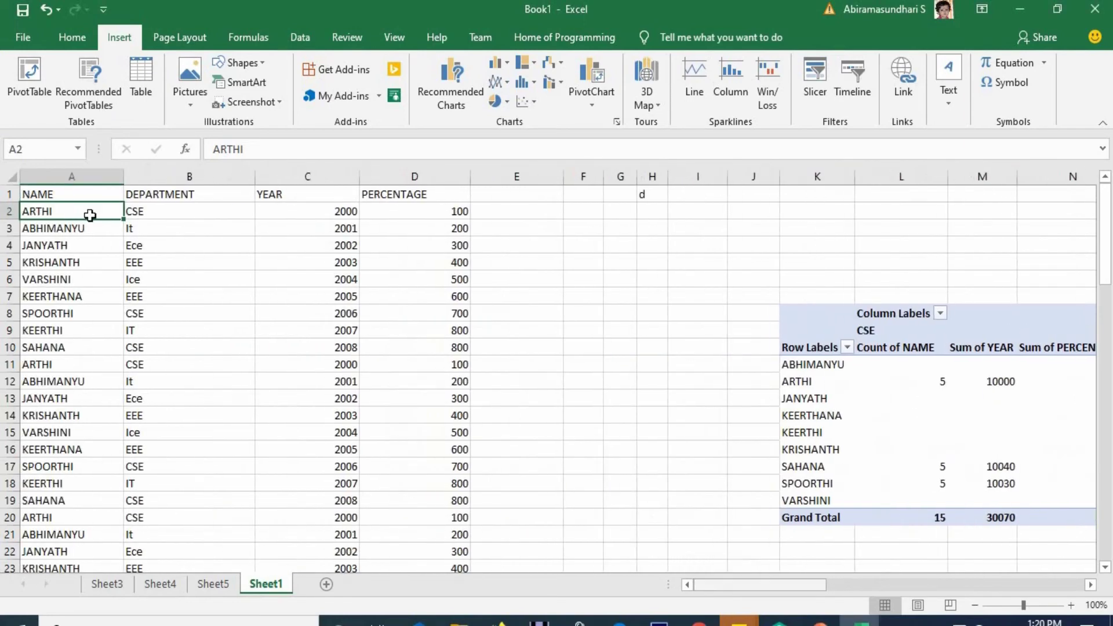
pyautogui.moveTo(77, 211); pyautogui.dragTo(450, 540)
pyautogui.click(78, 82)
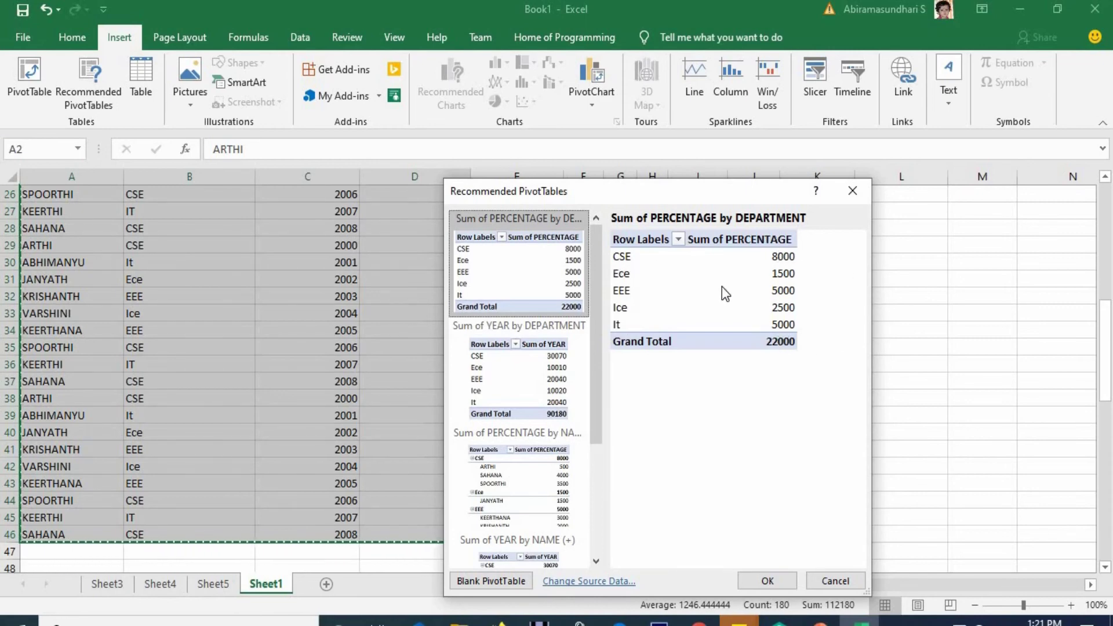
# Preview the recommended PivotTables Sum of YEAR by DEPARTMENT, Sum of PERCENTAGE by NAME (+) and Sum of YEAR by NAME (+).
pyautogui.moveTo(673, 191); pyautogui.dragTo(822, 190)
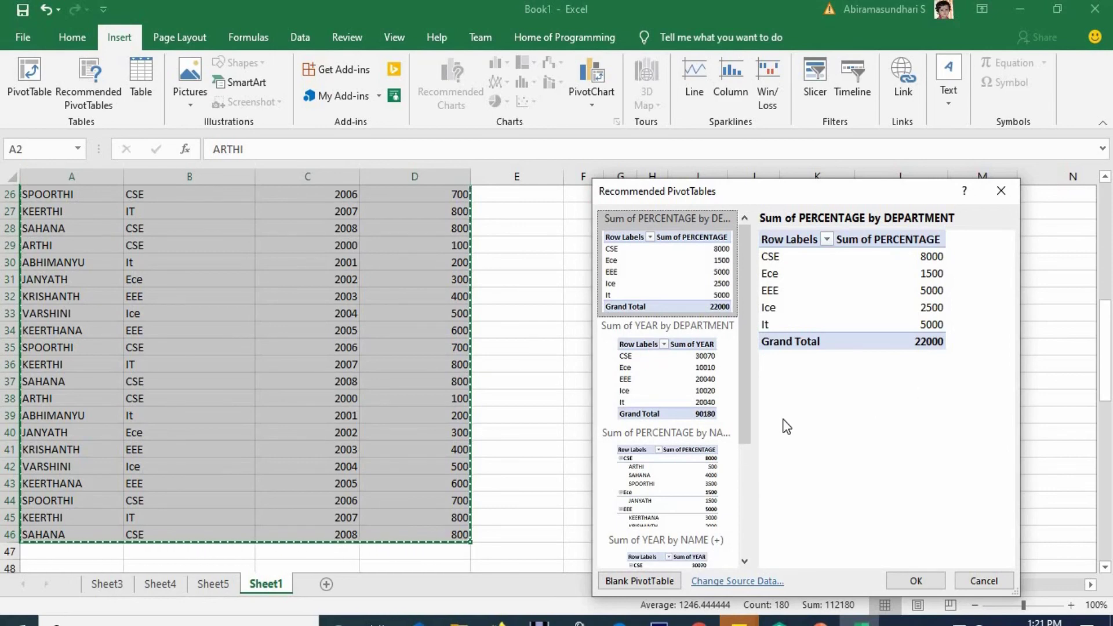
pyautogui.click(690, 395)
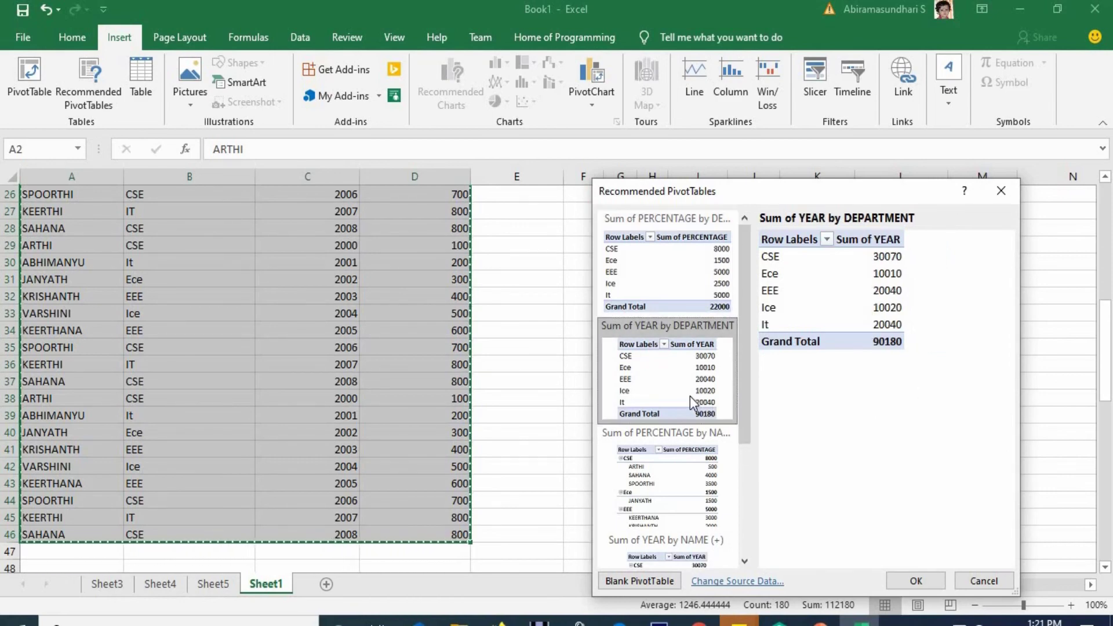
pyautogui.click(686, 465)
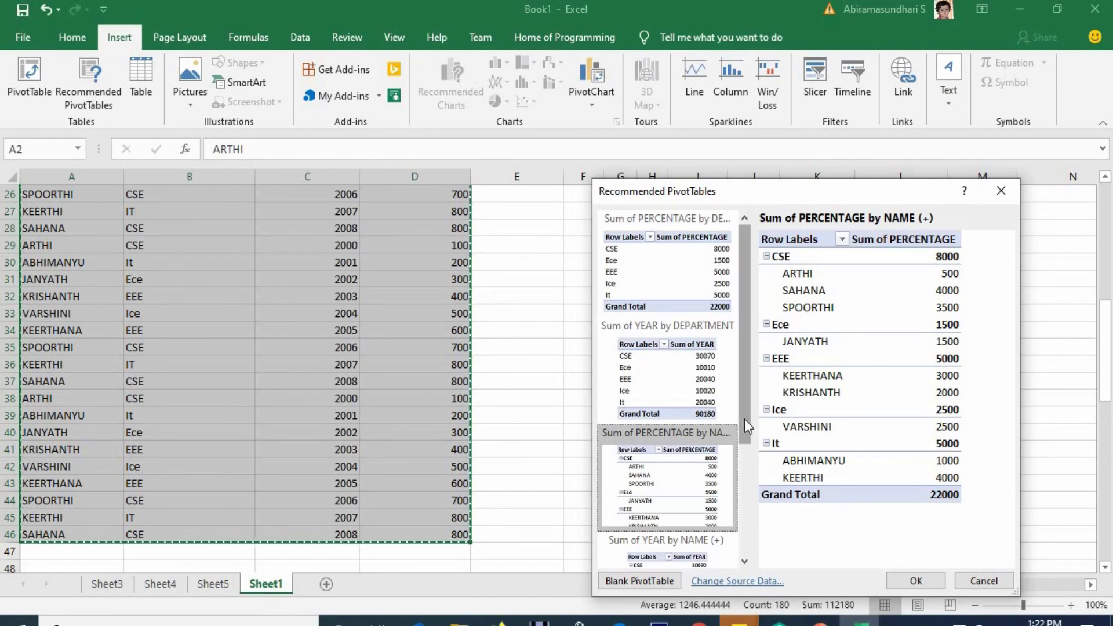
pyautogui.scroll(-1, 747, 418)
pyautogui.scroll(-4, 754, 485)
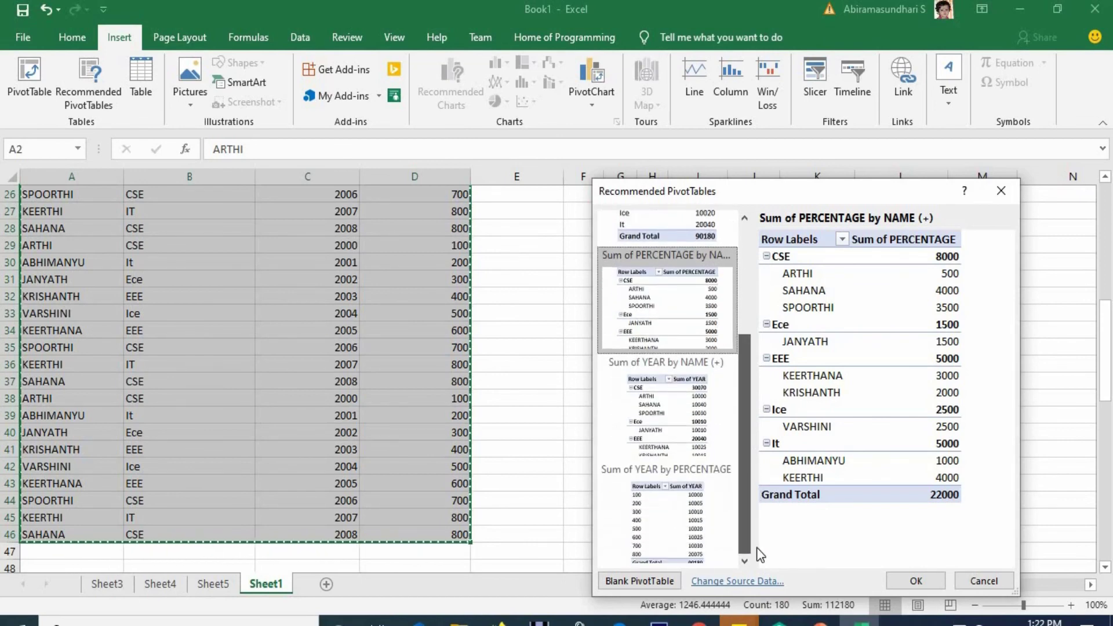
pyautogui.click(701, 447)
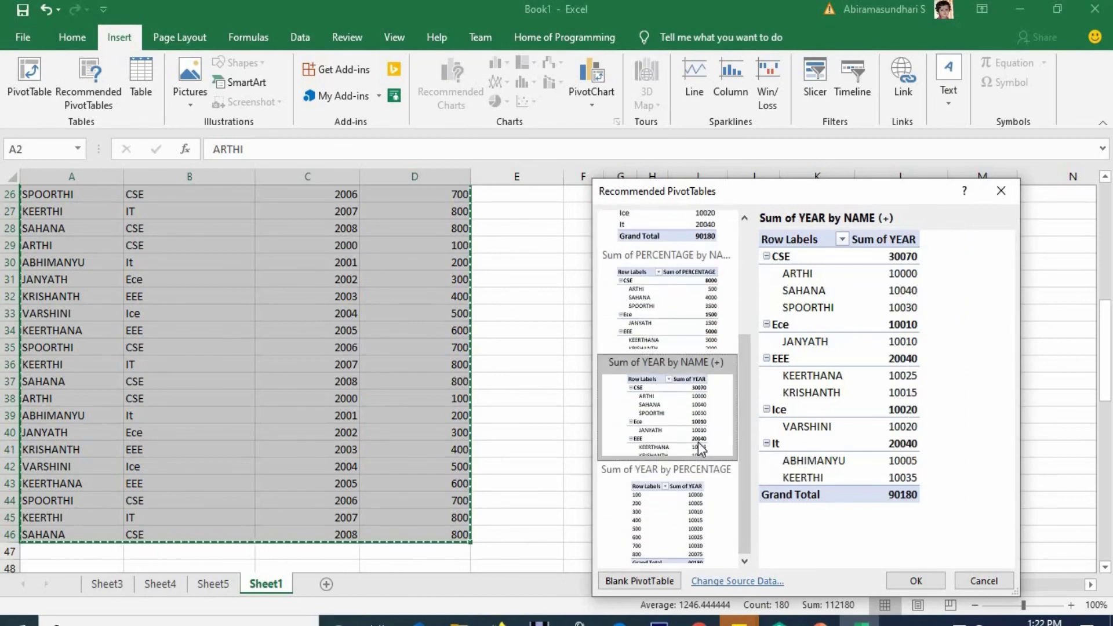